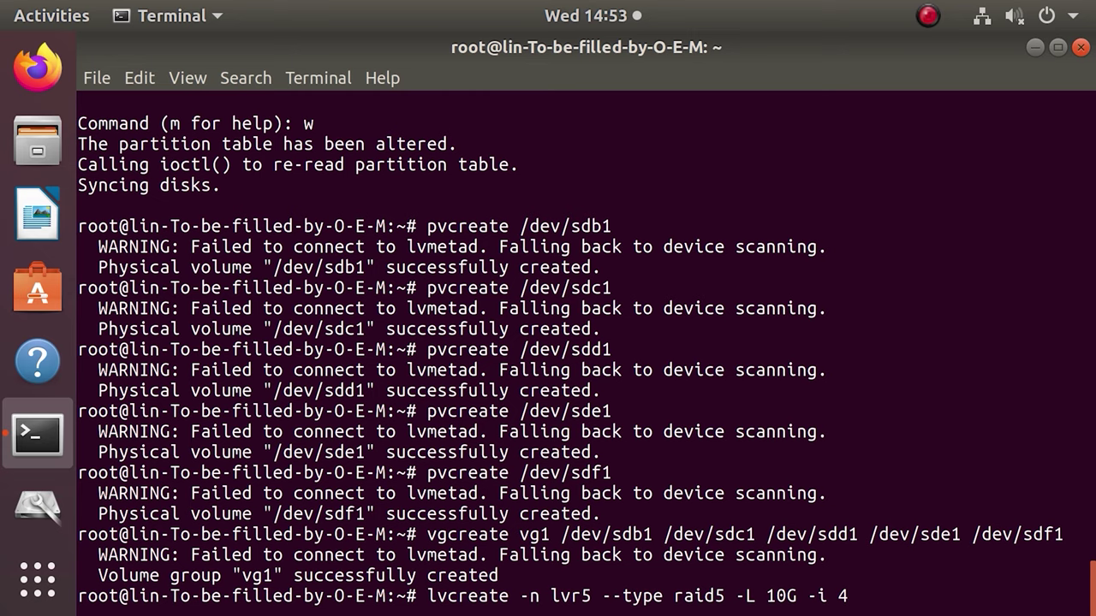
Create the 10G RAID 5 logical volume lvr5 with 4 stripes in volume group vg1 and format /dev/vg1/lvr5 as ext4
{"action": "type", "text": "vg1"}
{"action": "key", "text": "Return"}
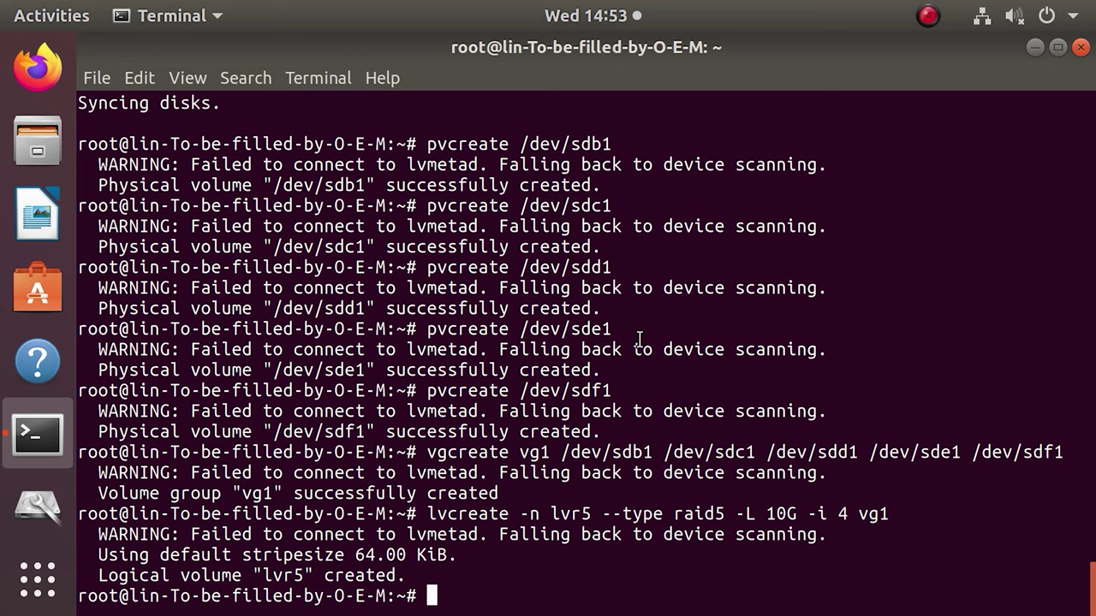
{"action": "type", "text": "mkfs -t ext4 /dev/"}
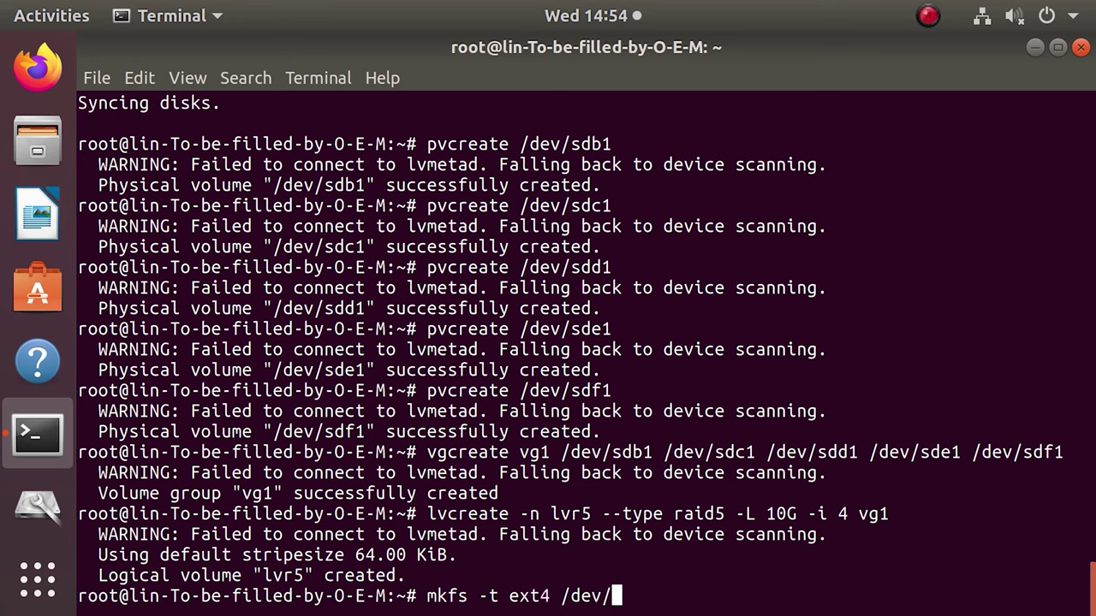
{"action": "type", "text": "vg1/lvr5"}
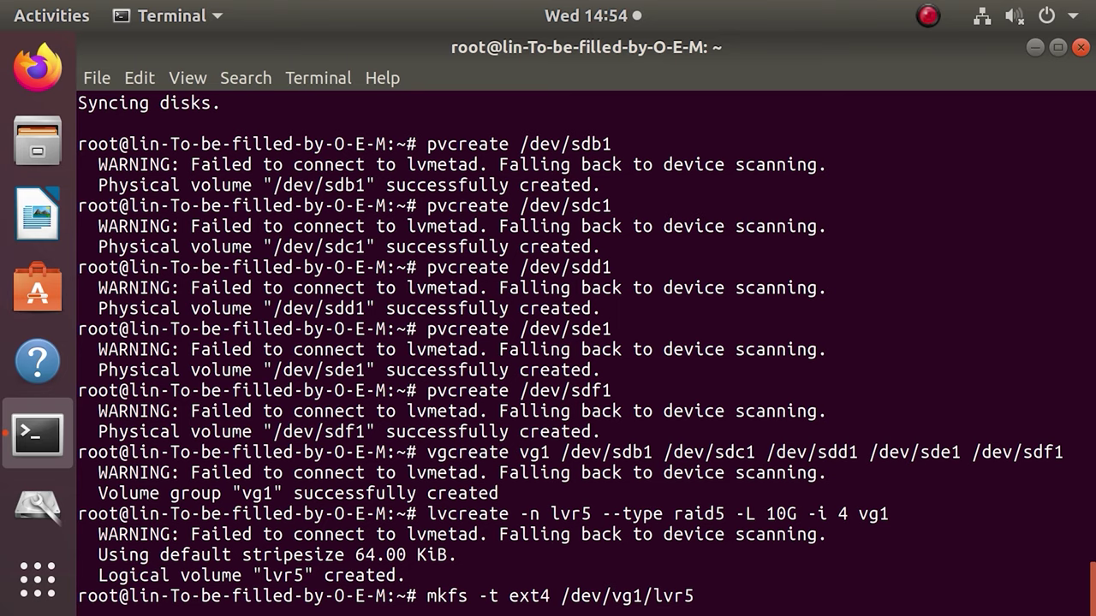
{"action": "key", "text": "Return"}
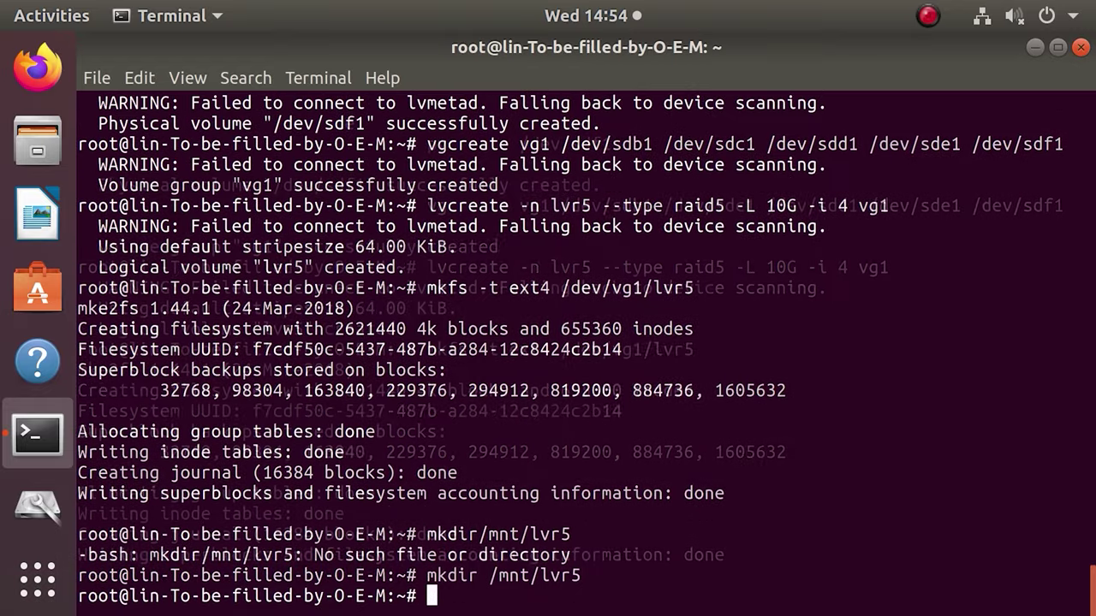
Create the directory /mnt/lvr5 and mount the ext4 volume /dev/vg1/lvr5 on it
{"action": "key", "text": "Return"}
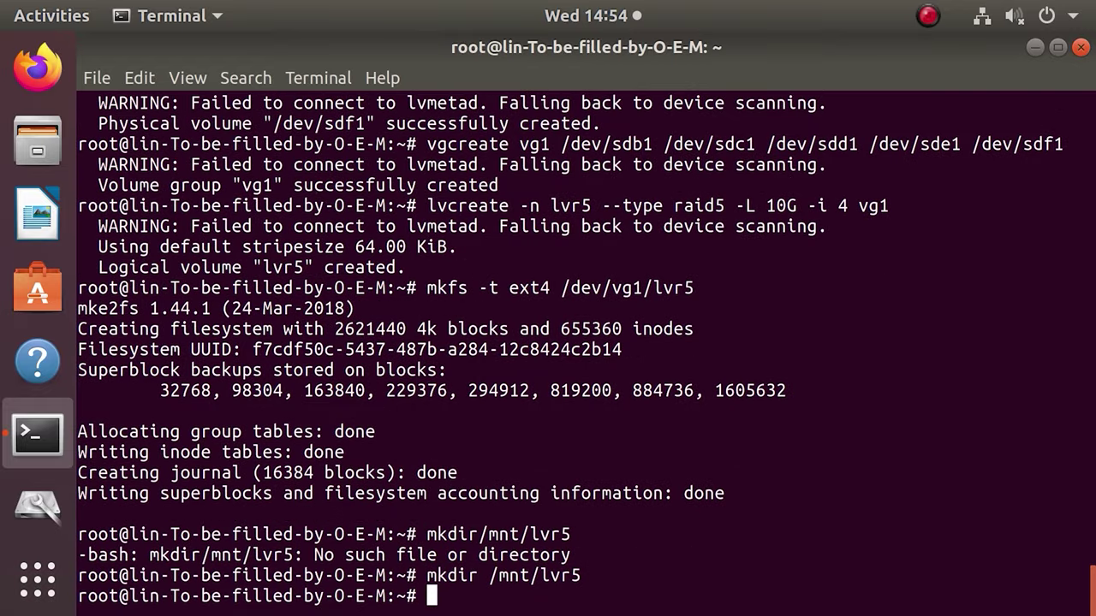
{"action": "type", "text": "mount"}
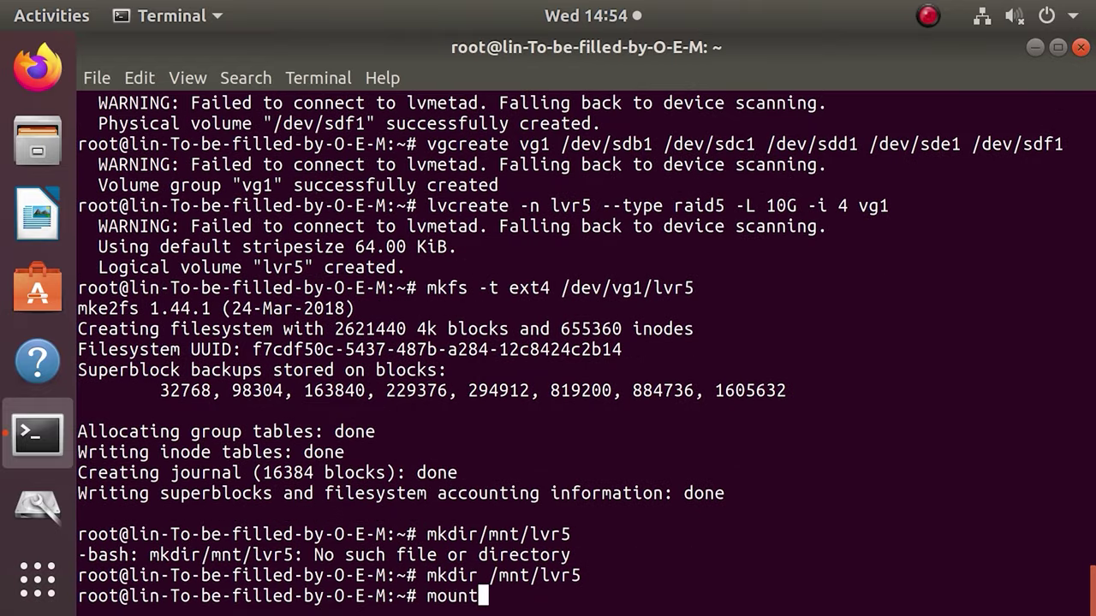
{"action": "type", "text": " -t ext4 /dev/vg1"}
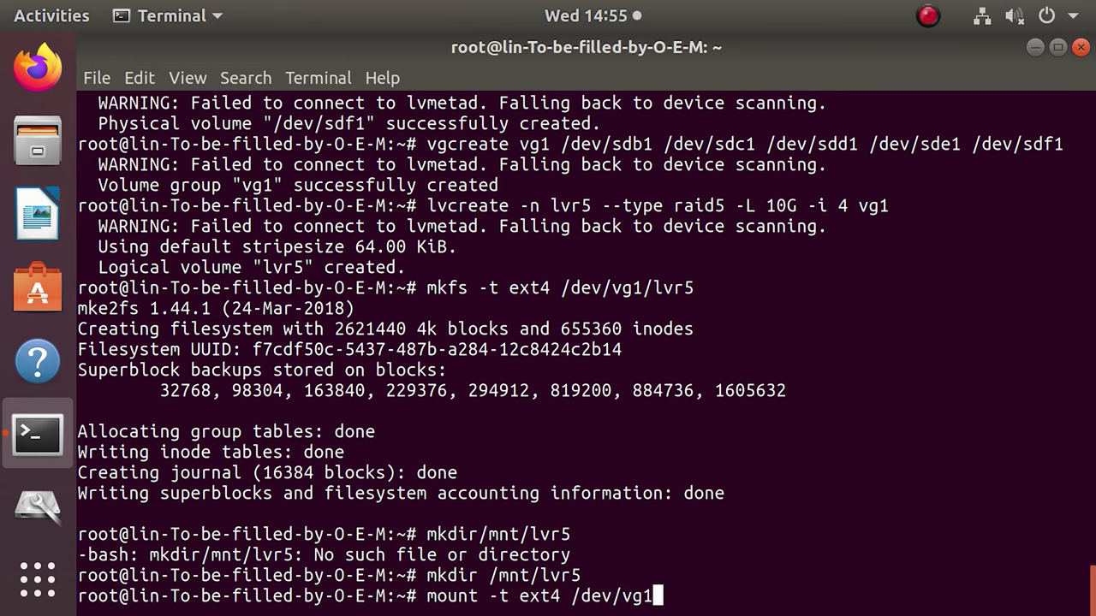
{"action": "type", "text": "/lvr5 /mnt"}
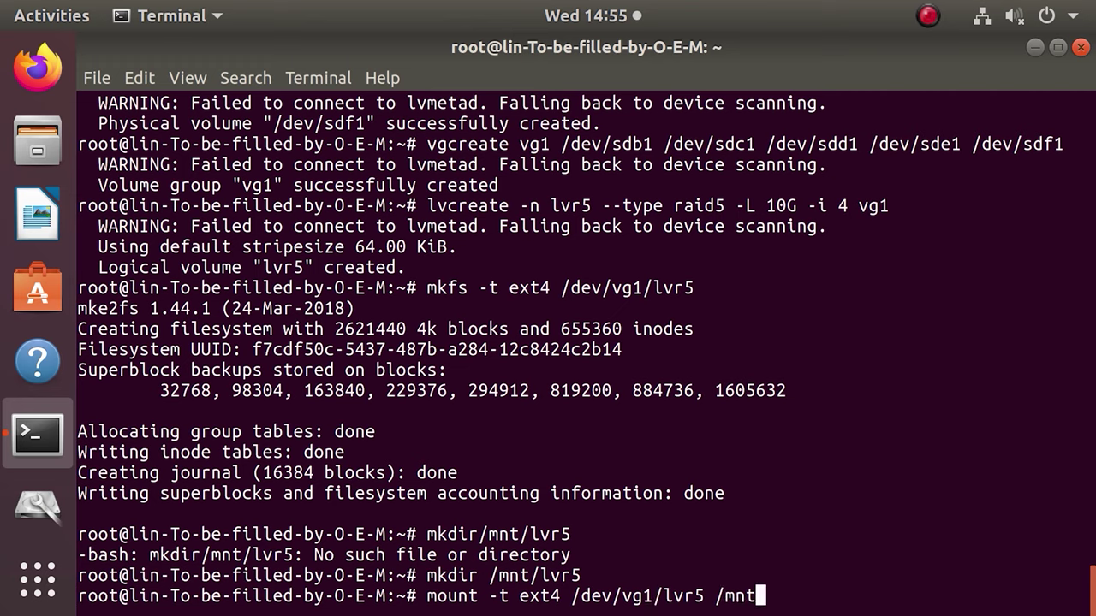
{"action": "type", "text": "/lvr5"}
{"action": "key", "text": "Return"}
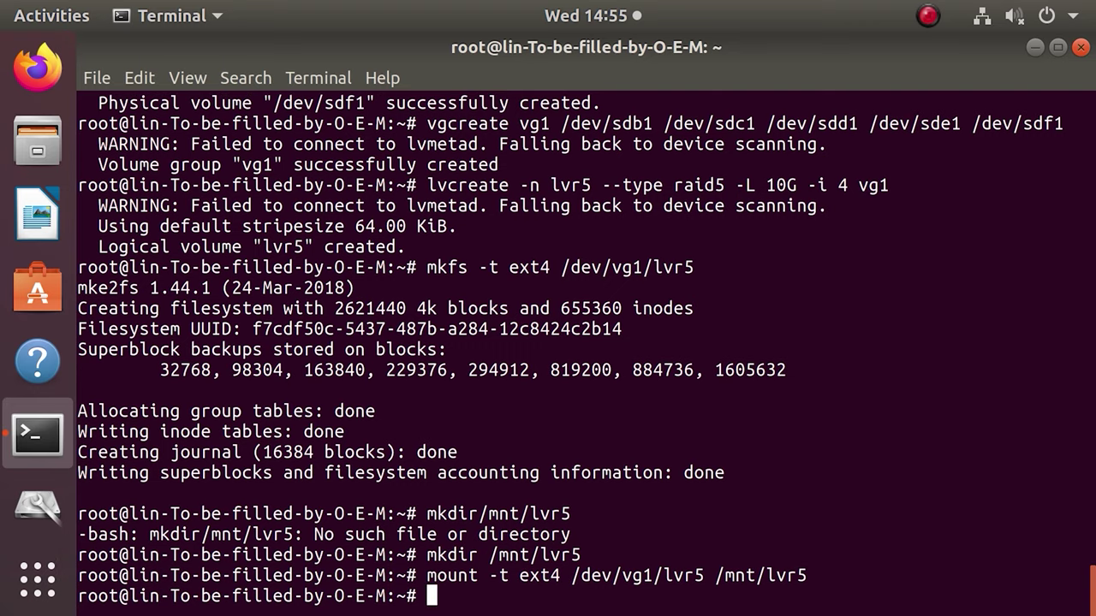
List all logical volumes of vg1 with the lvs fields name, copy_percent and devices, including internal ones
{"action": "type", "text": "lvs"}
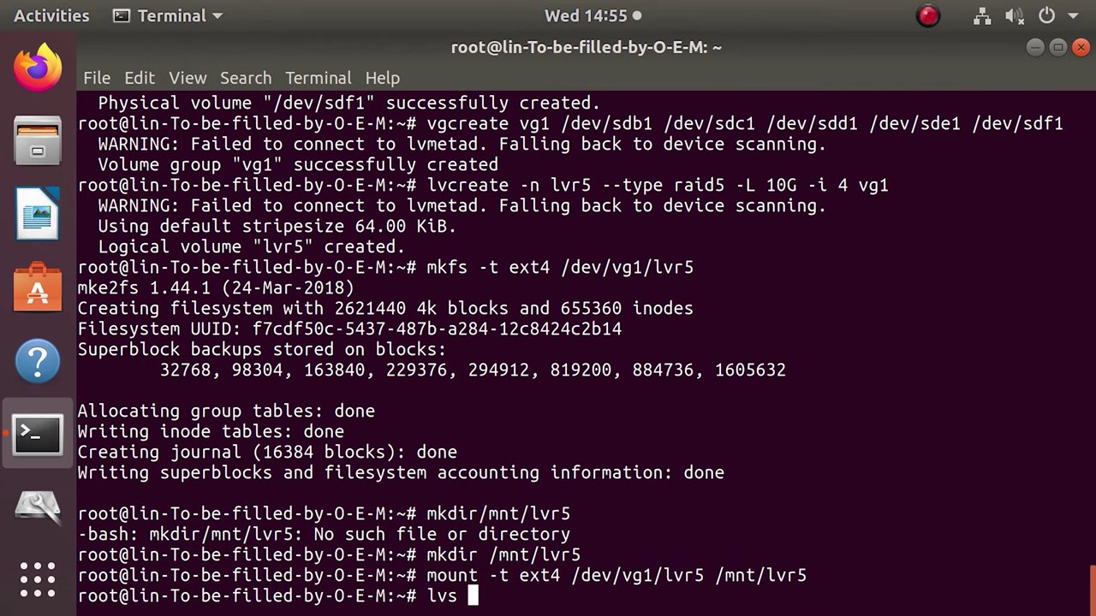
{"action": "type", "text": "-a -o"}
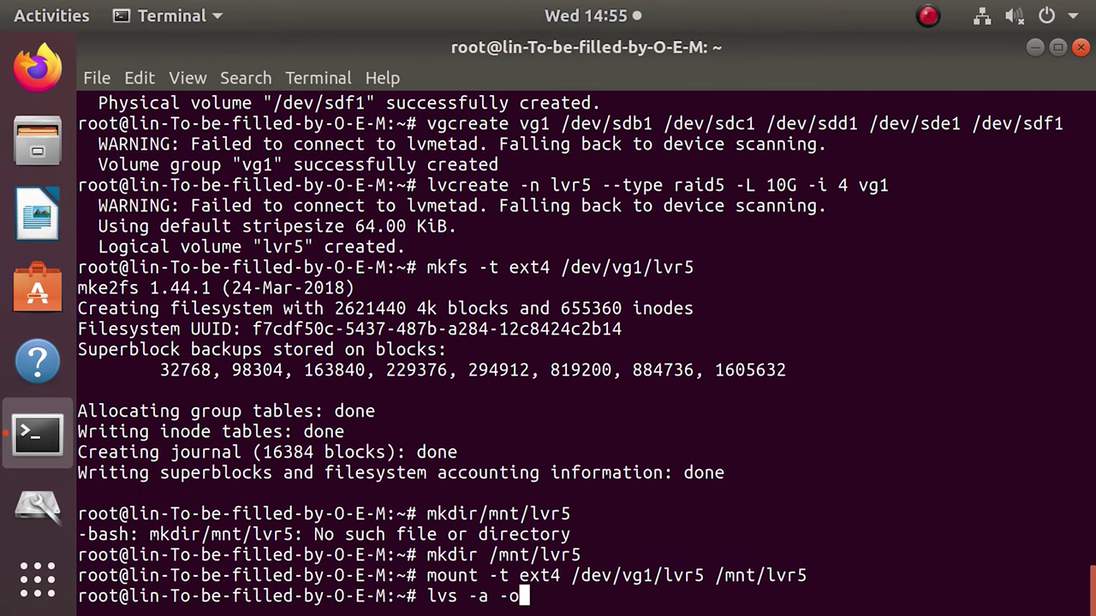
{"action": "type", "text": " name"}
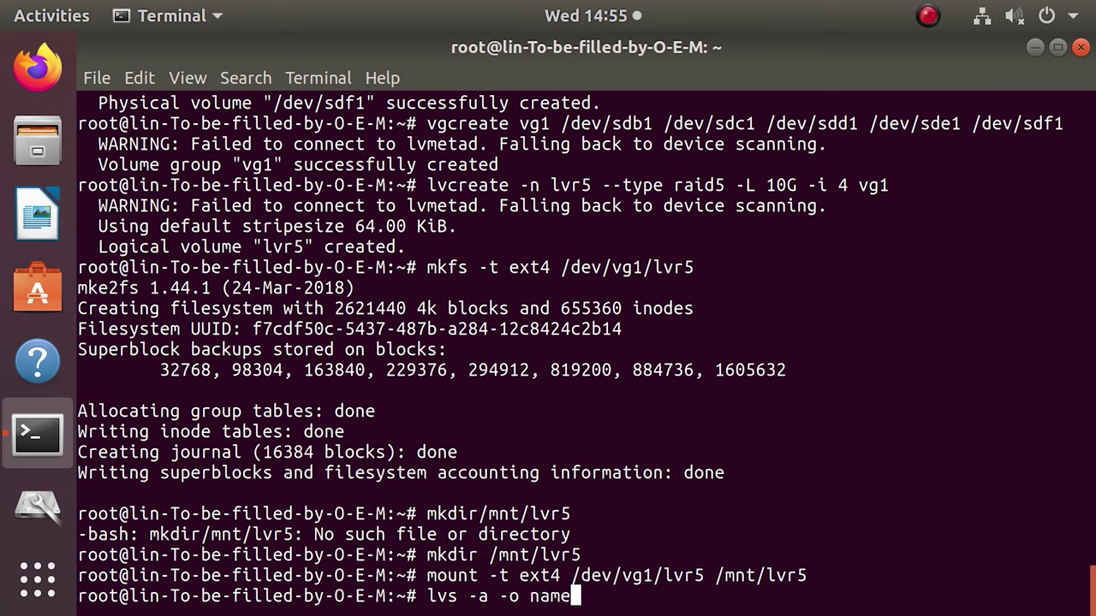
{"action": "type", "text": ",copy"}
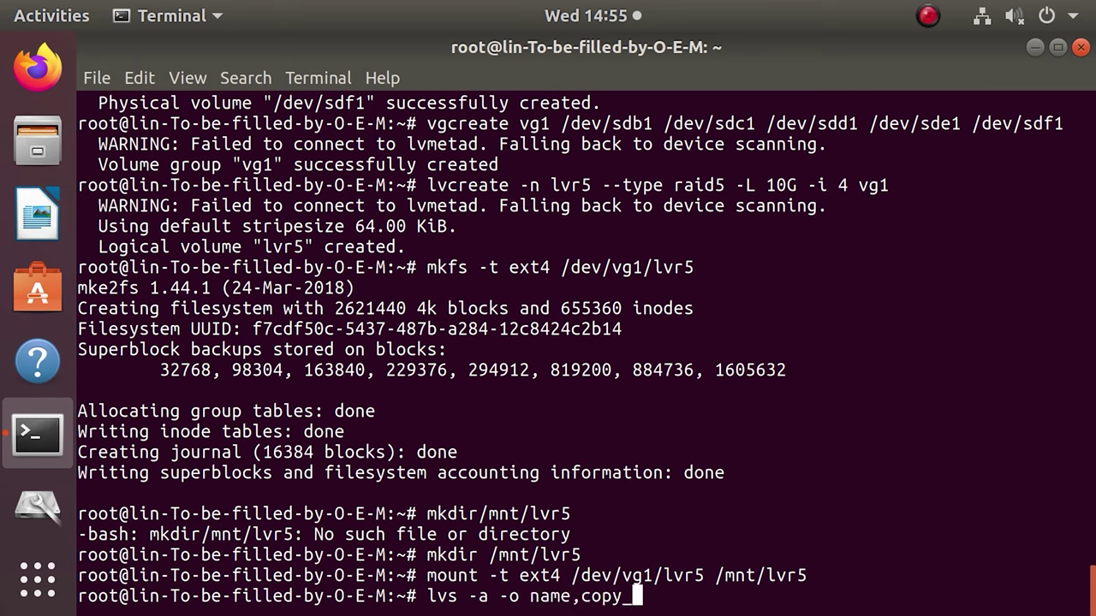
{"action": "type", "text": "_perc"}
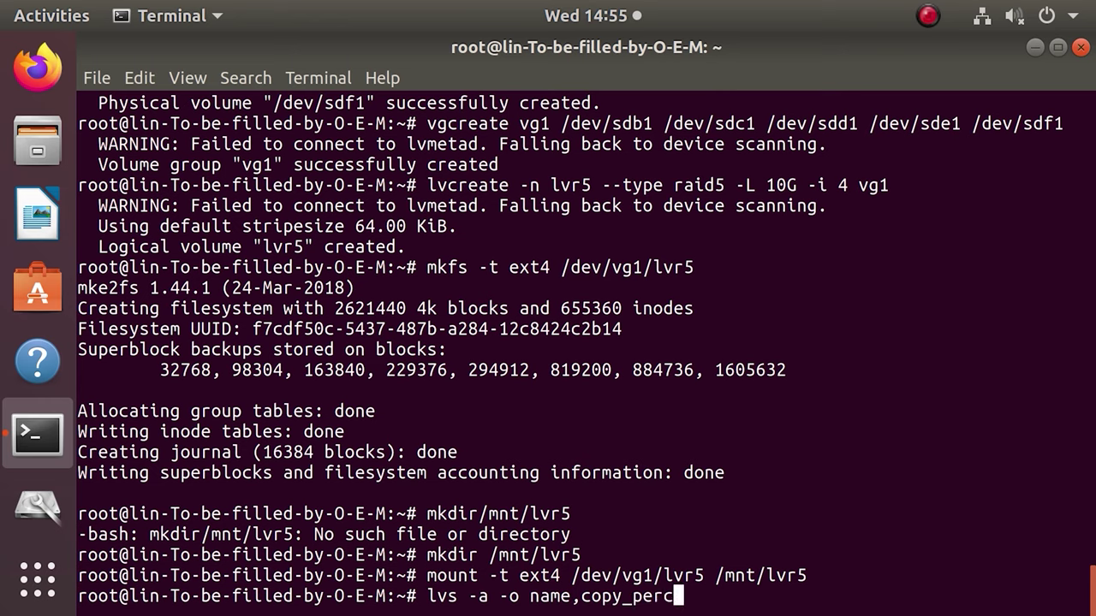
{"action": "type", "text": "ent,devices vg1"}
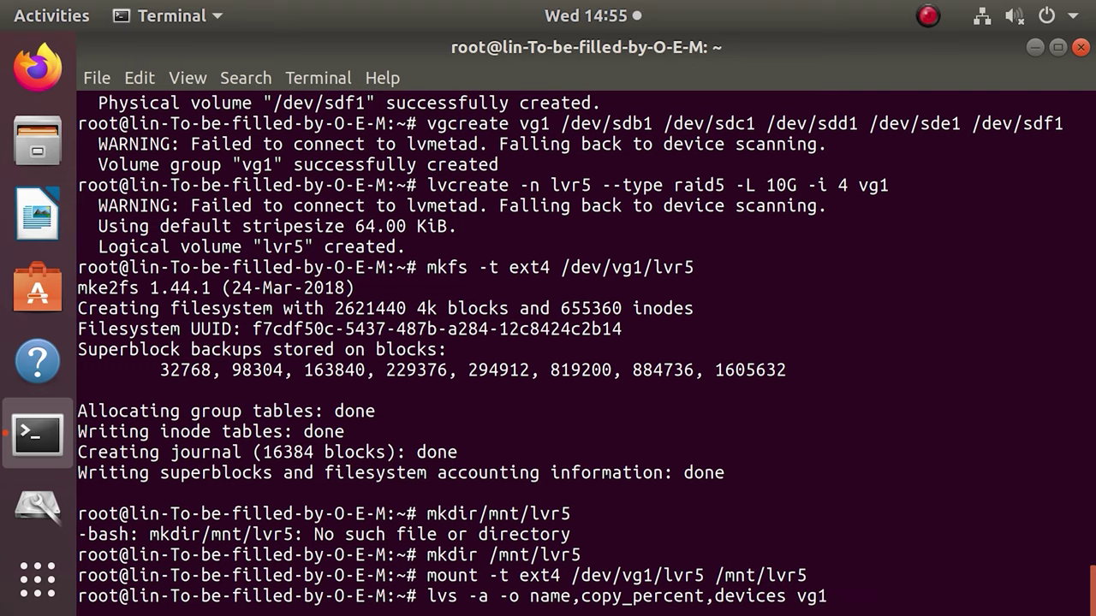
{"action": "key", "text": "Return"}
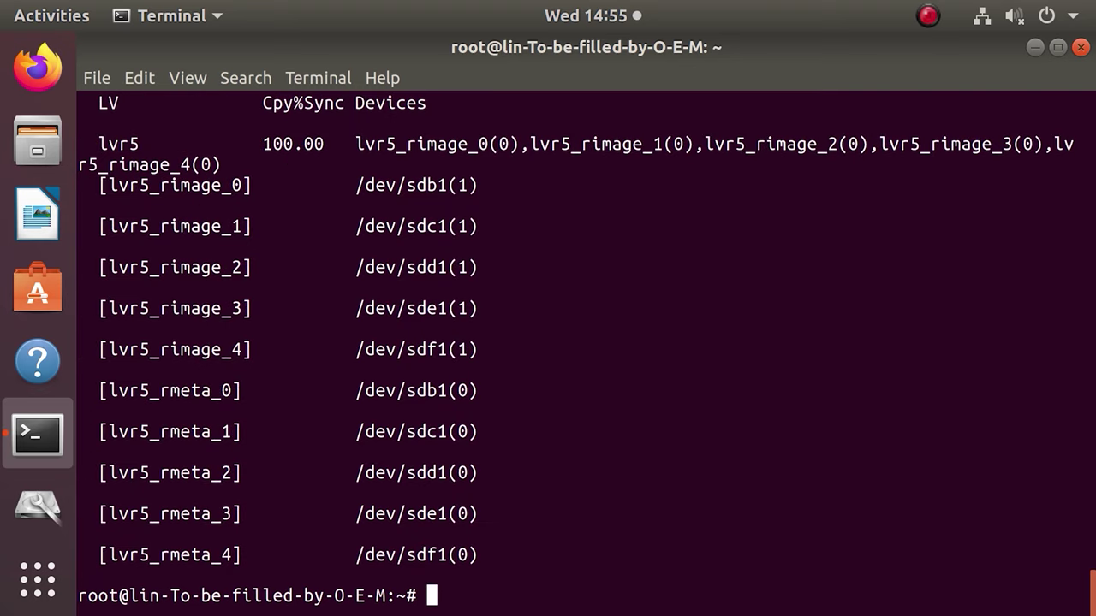
{"action": "scroll", "coordinate": [580, 318], "scroll_direction": "up", "scroll_amount": 1}
{"action": "scroll", "coordinate": [580, 318], "scroll_direction": "down", "scroll_amount": 1}
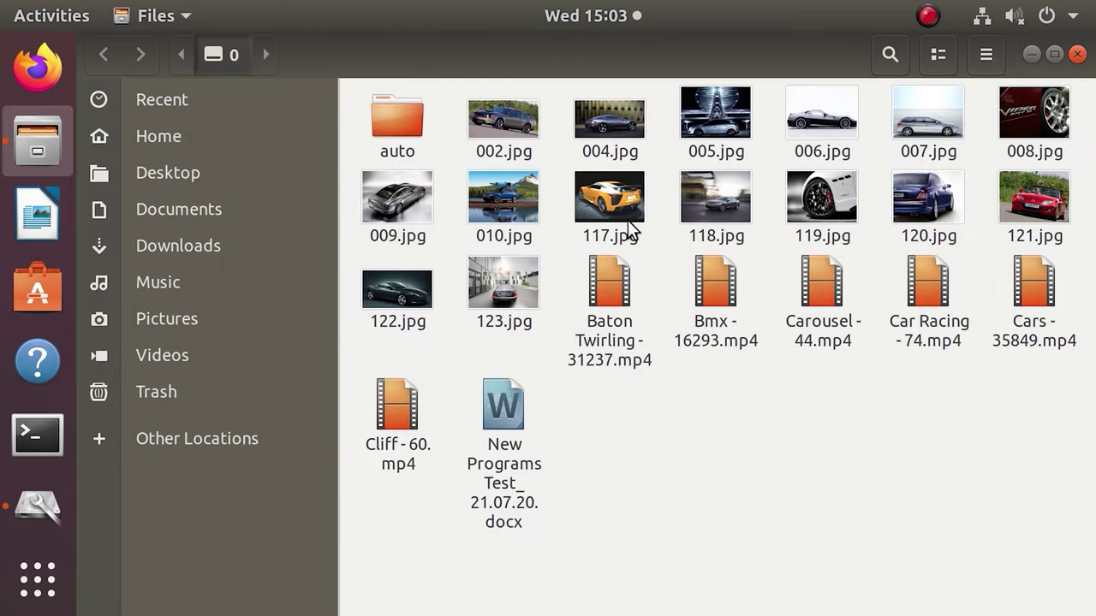
In Files, delete 117.jpg, 118.jpg and Bmx - 16293.mp4 from the RAID volume
{"action": "left_click", "coordinate": [628, 220]}
{"action": "left_click", "coordinate": [709, 218], "text": "ctrl"}
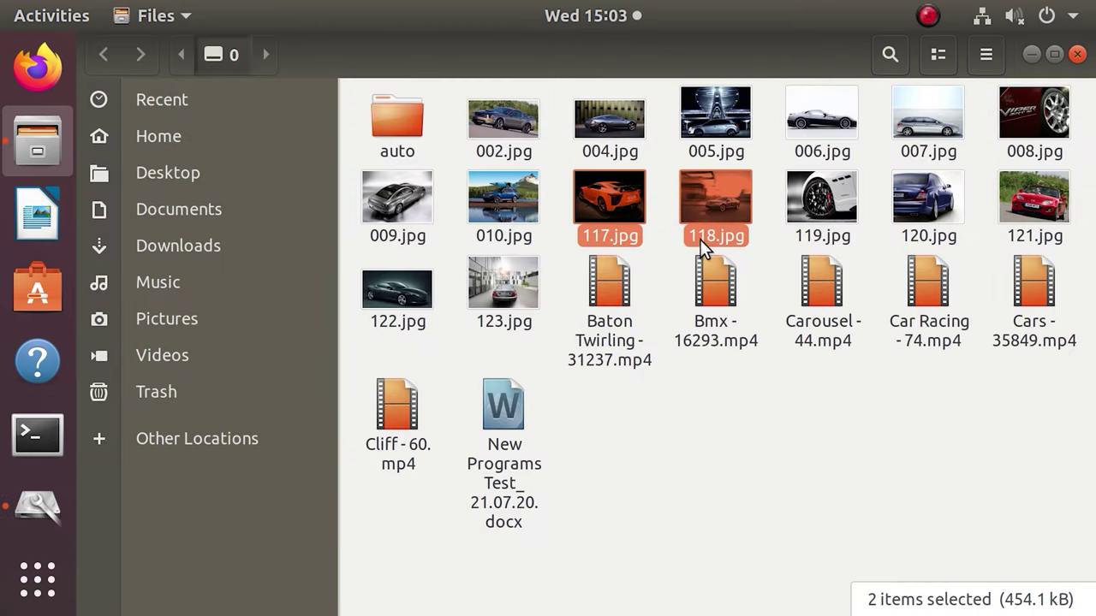
{"action": "left_click", "coordinate": [709, 313], "text": "ctrl"}
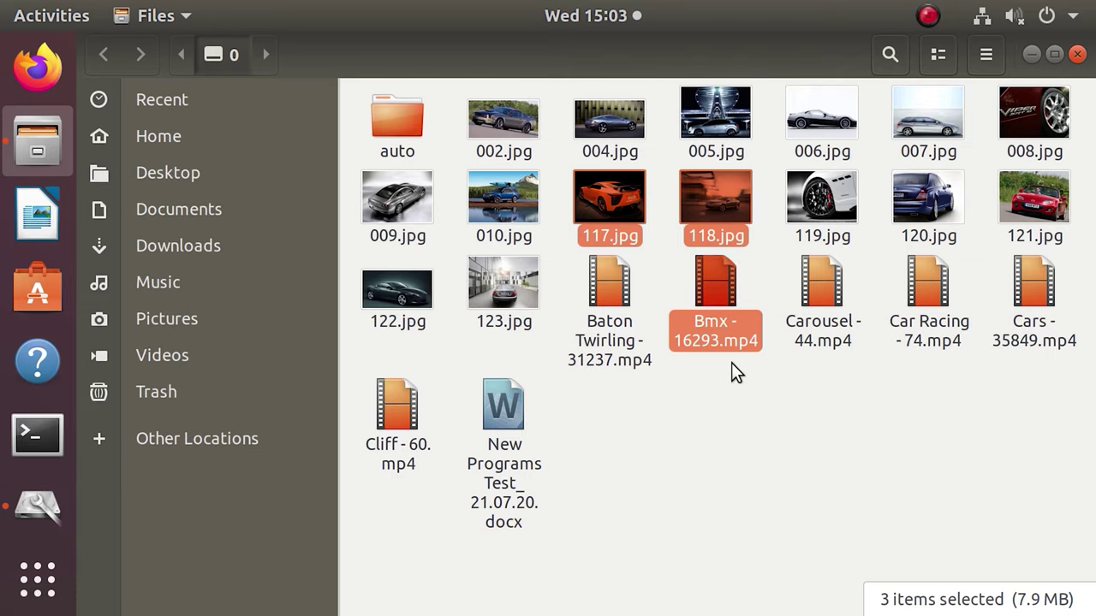
{"action": "key", "text": "Delete"}
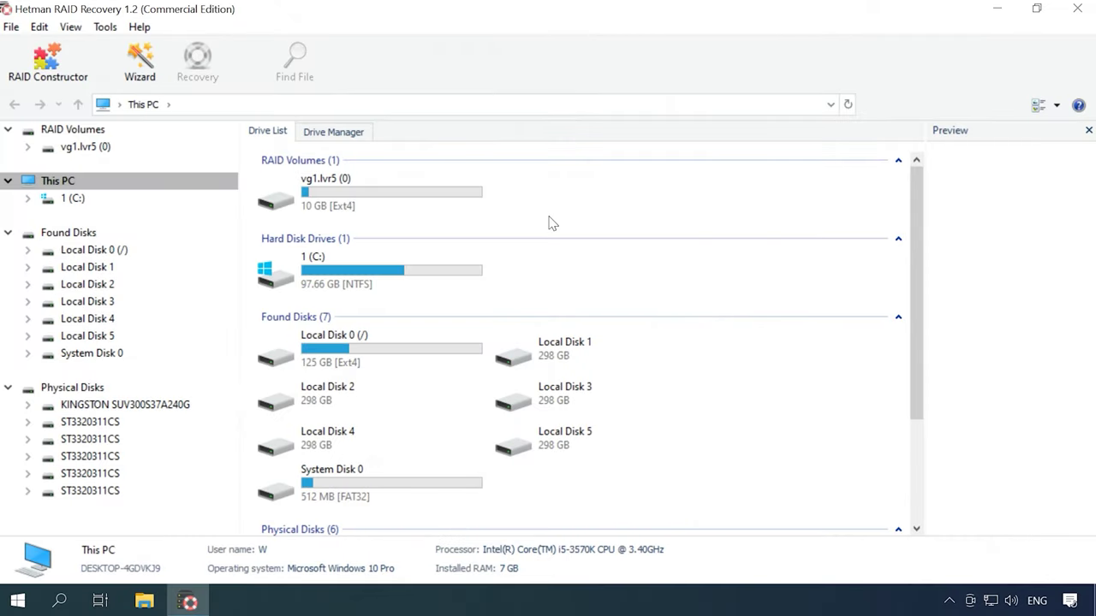
In Hetman RAID Recovery, examine the general and RAID properties of the vg1.lvr5 volume
{"action": "left_click", "coordinate": [381, 209]}
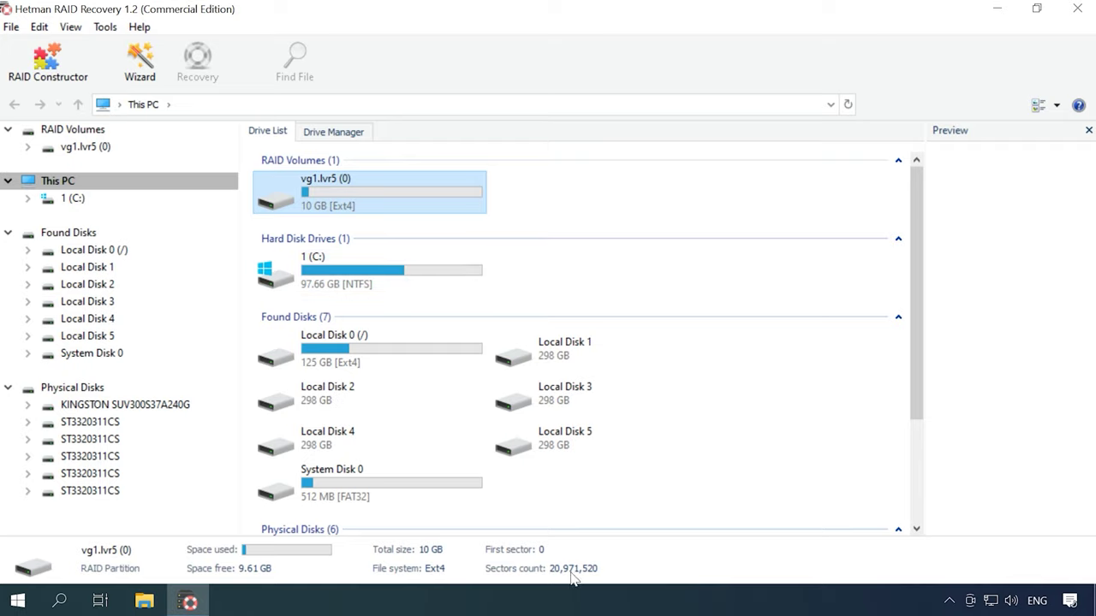
{"action": "right_click", "coordinate": [424, 205]}
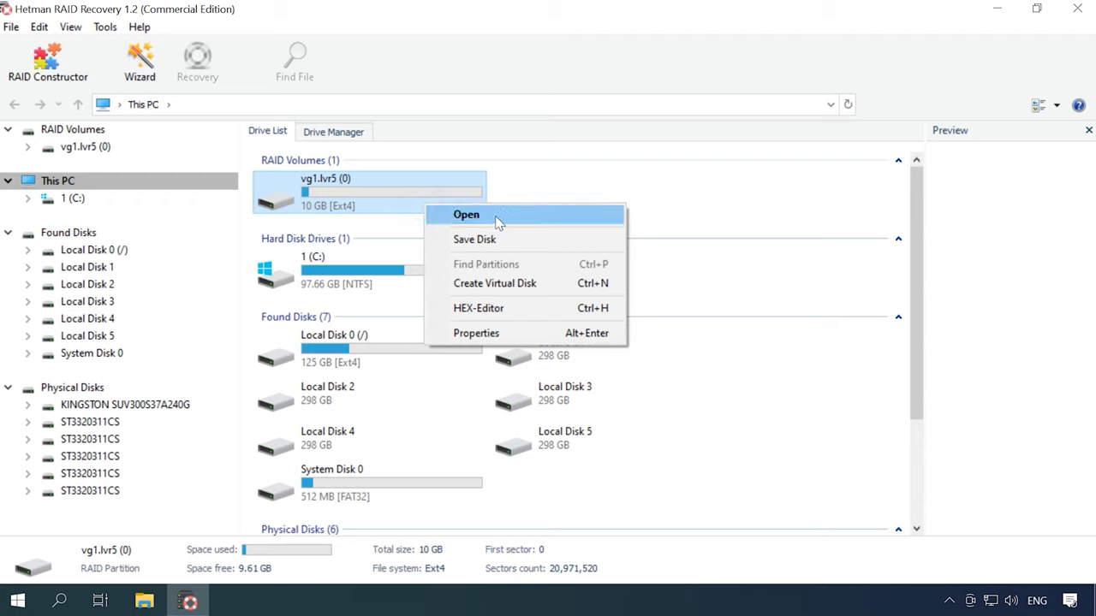
{"action": "left_click", "coordinate": [480, 333]}
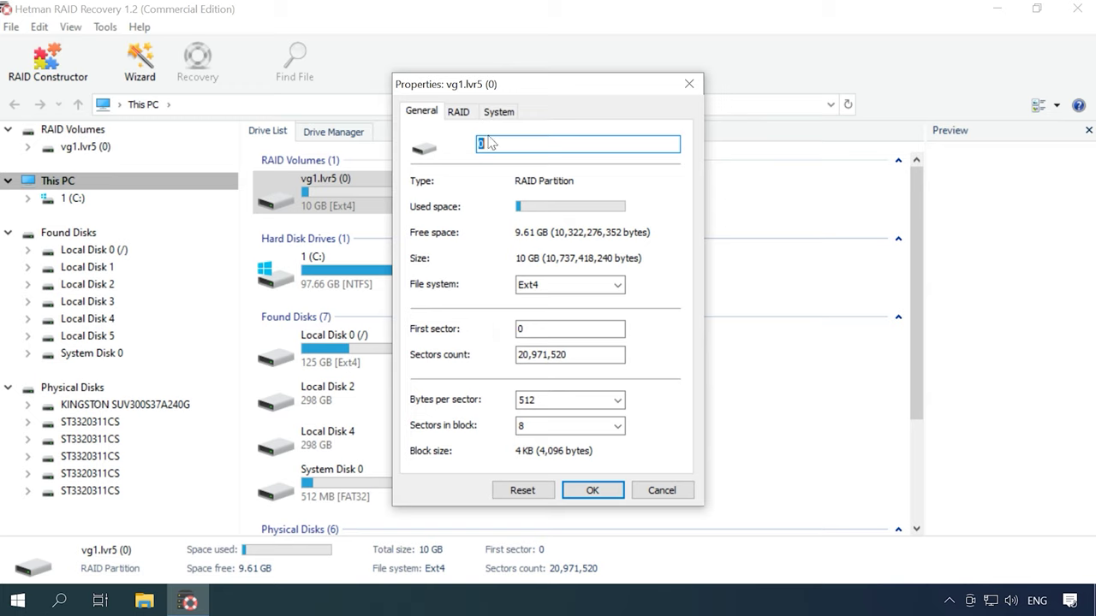
{"action": "left_click", "coordinate": [470, 115]}
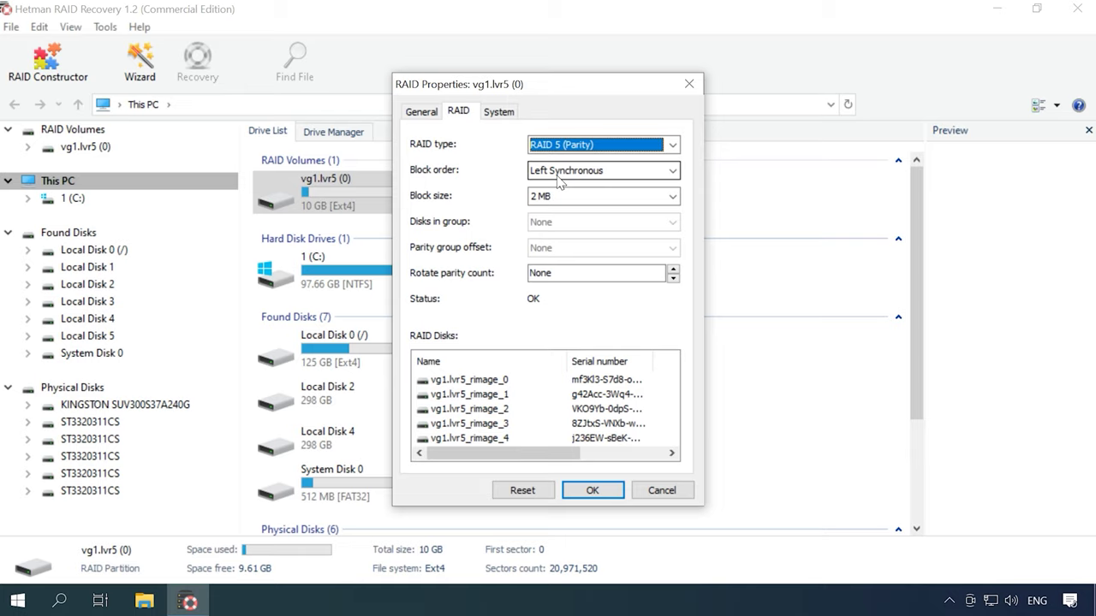
{"action": "left_click", "coordinate": [587, 492]}
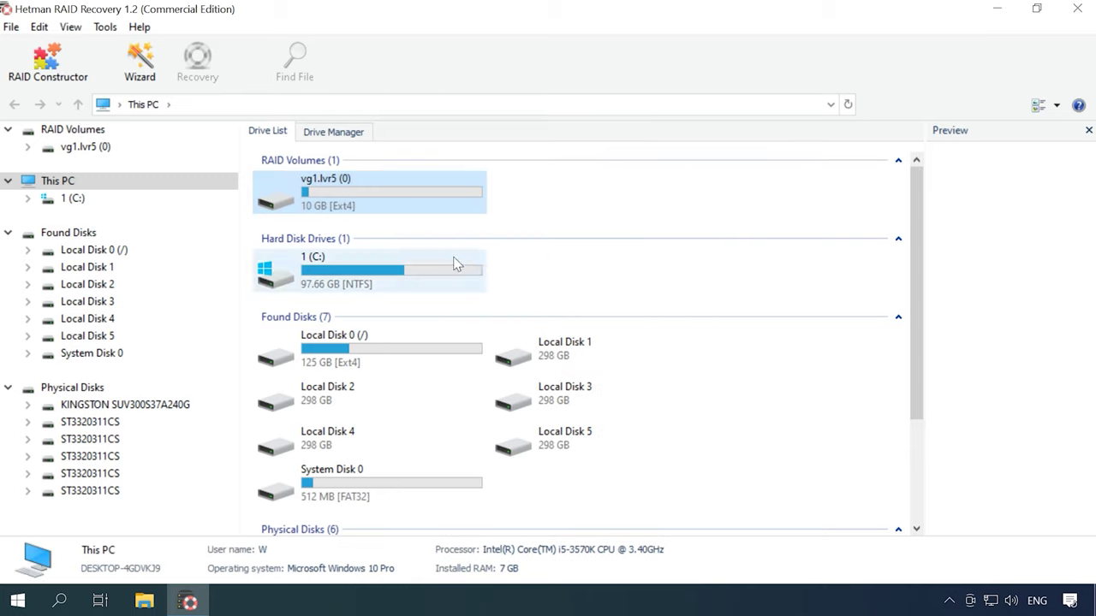
Run a fast scan of the vg1.lvr5 RAID volume and finish the recovery wizard
{"action": "right_click", "coordinate": [373, 187]}
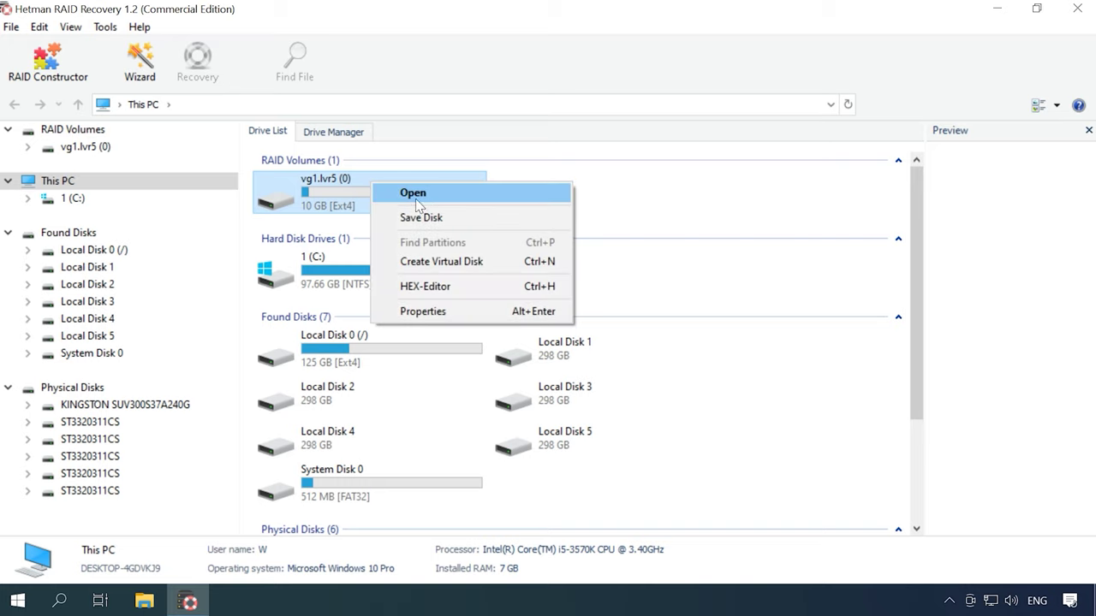
{"action": "left_click", "coordinate": [416, 195]}
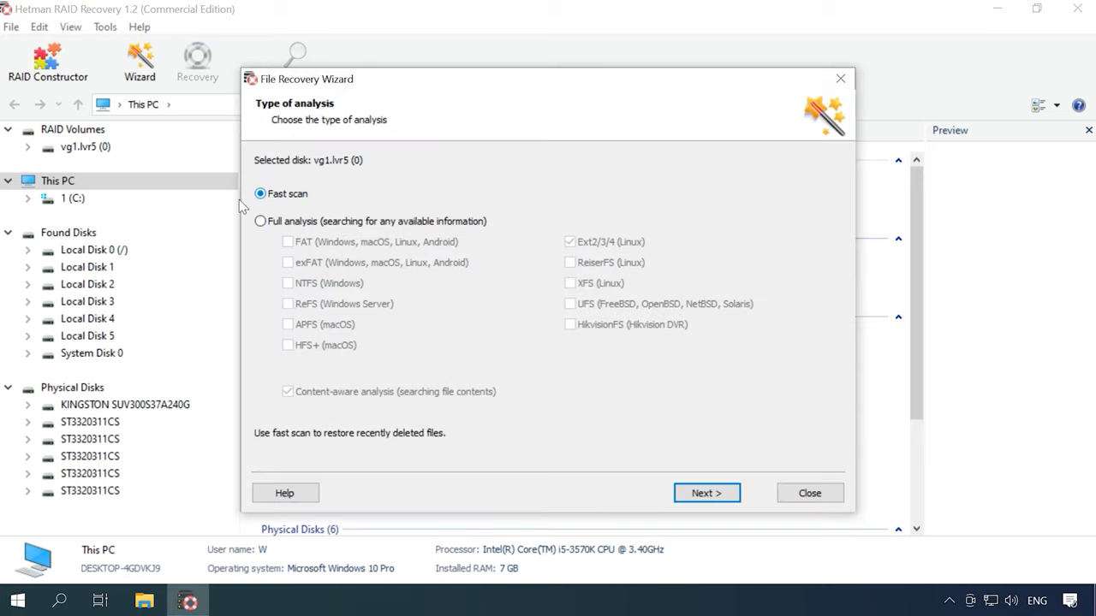
{"action": "left_click", "coordinate": [724, 496]}
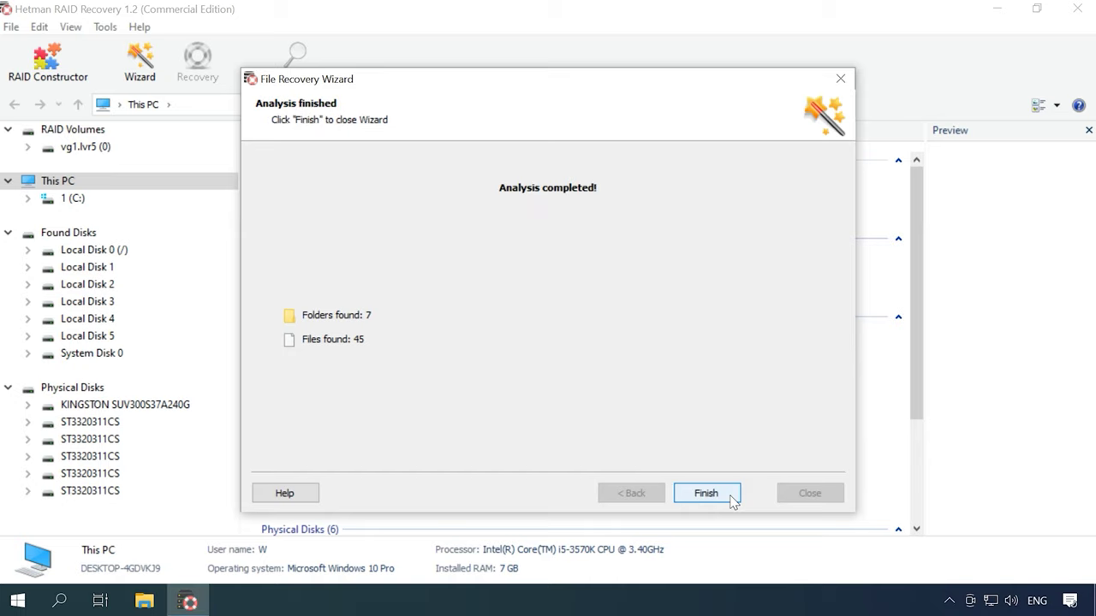
{"action": "left_click", "coordinate": [704, 497]}
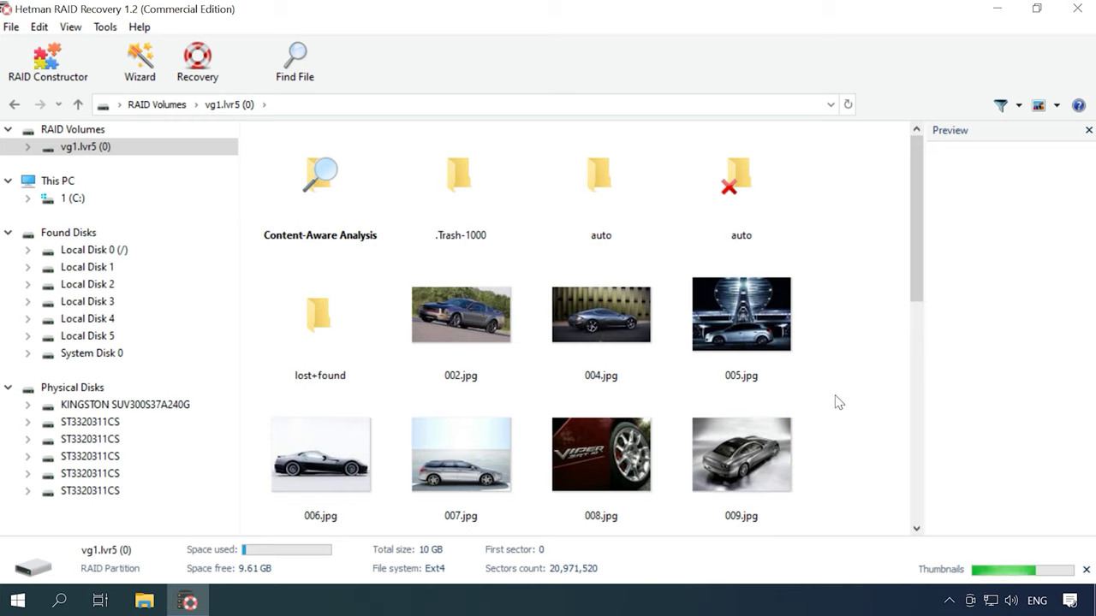
Browse the found files and preview the deleted images 117.jpg and 118.jpg
{"action": "scroll", "coordinate": [835, 401], "scroll_direction": "down", "scroll_amount": 4}
{"action": "scroll", "coordinate": [814, 411], "scroll_direction": "up", "scroll_amount": 2}
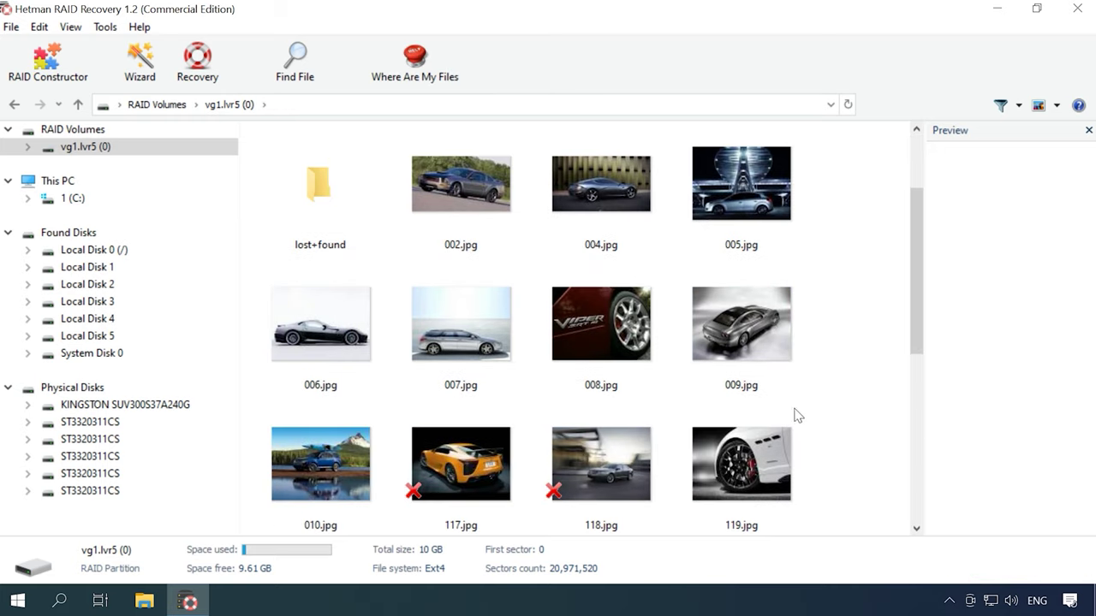
{"action": "left_click", "coordinate": [449, 484]}
{"action": "left_click", "coordinate": [590, 495]}
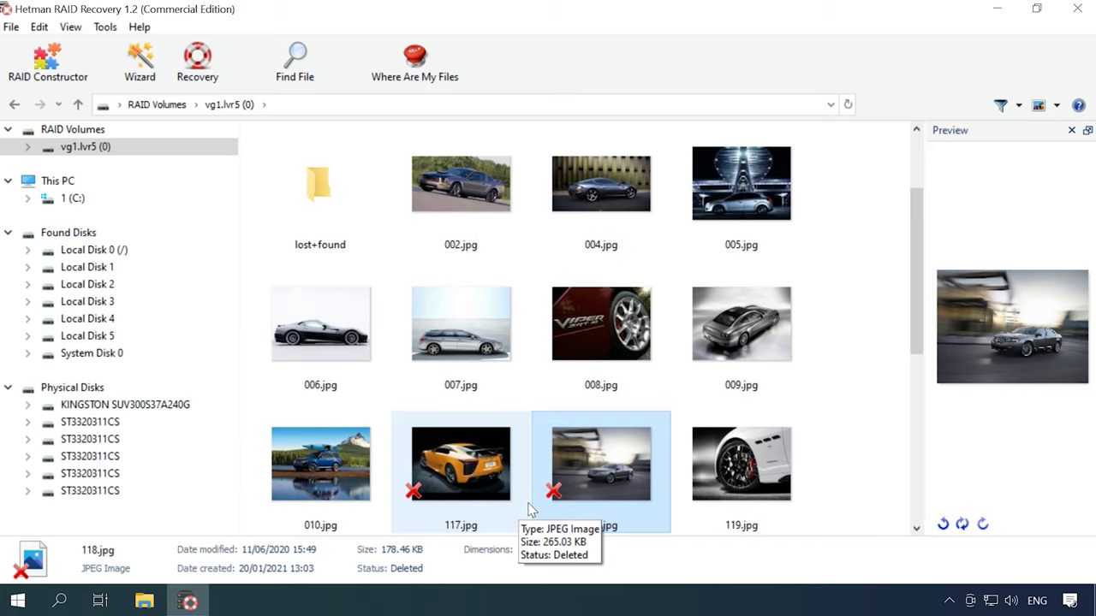
{"action": "left_click", "coordinate": [22, 143]}
{"action": "right_click", "coordinate": [76, 152]}
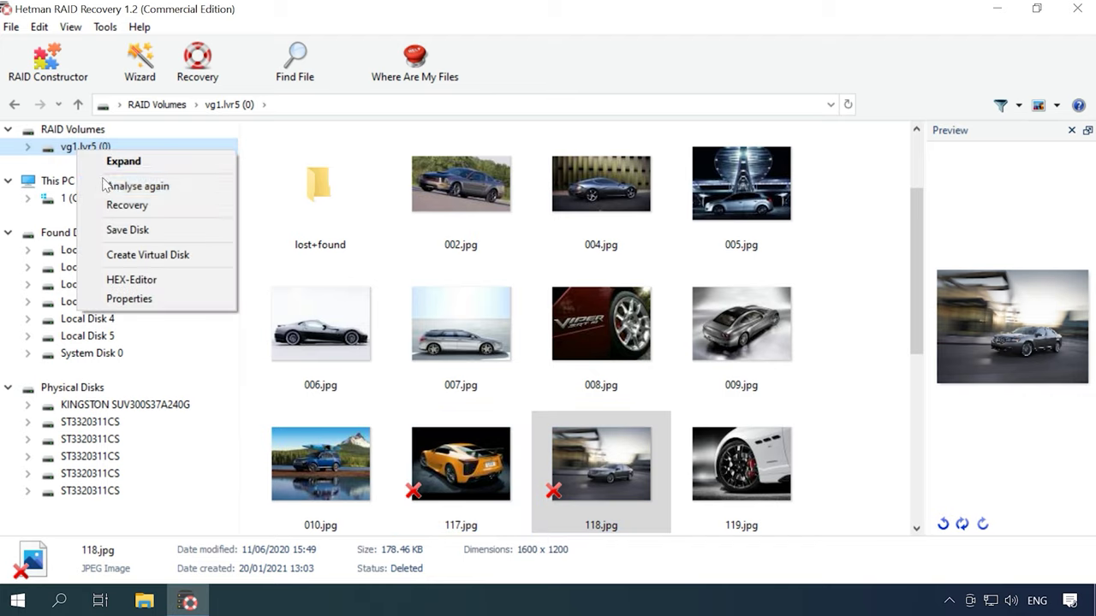
{"action": "left_click", "coordinate": [137, 187]}
{"action": "left_click", "coordinate": [273, 220]}
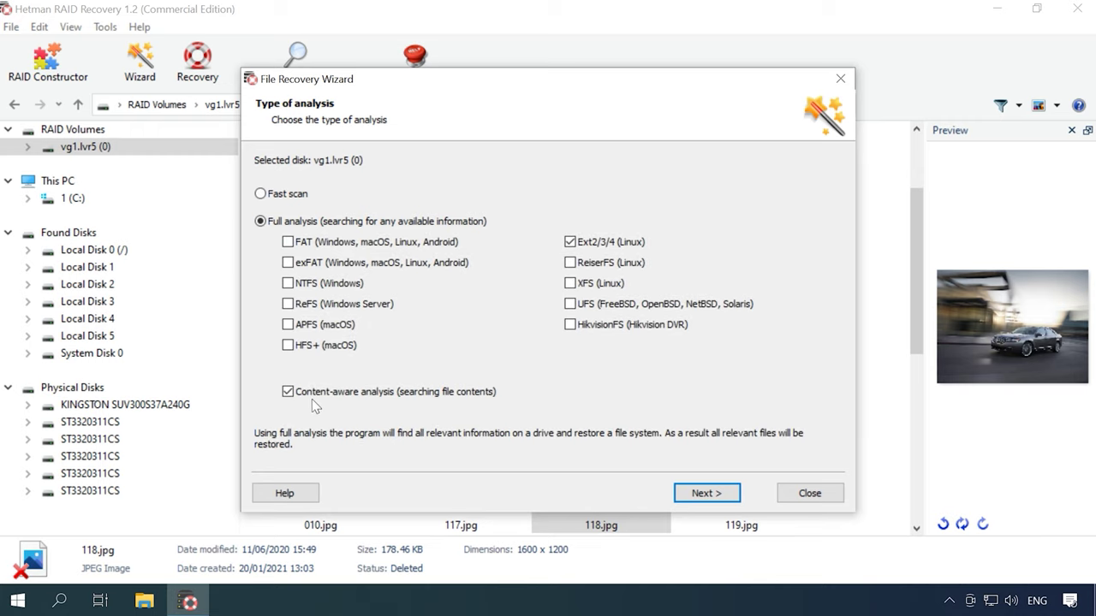
{"action": "left_click", "coordinate": [708, 495]}
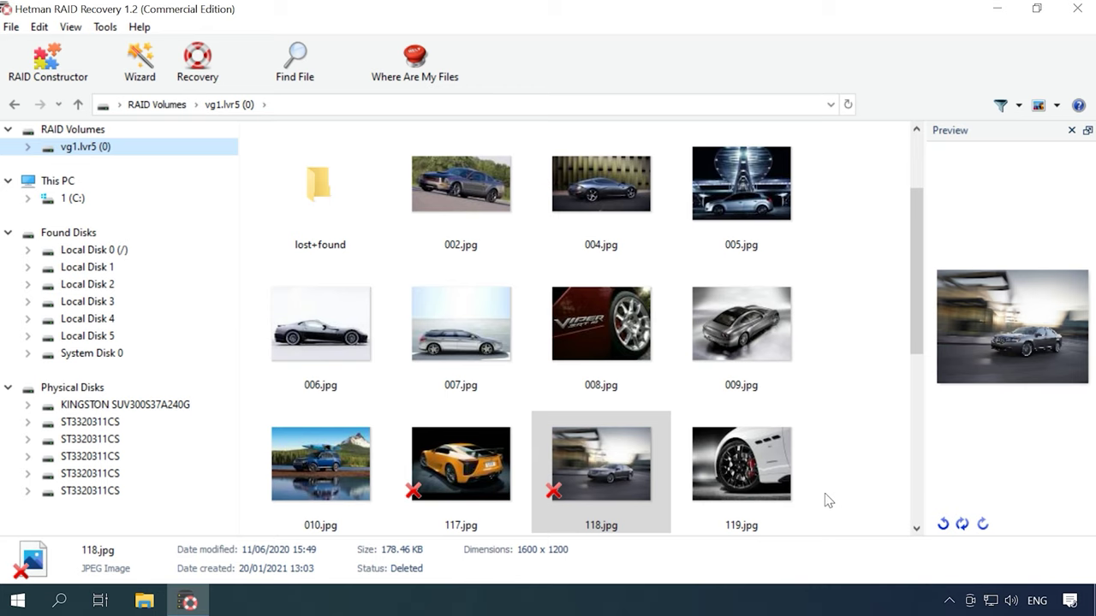
Recover the deleted 117.jpg, 118.jpg and Bmx - 16293.mp4 to the hard disk folder C:\1\ and finish the wizard
{"action": "left_click", "coordinate": [514, 489]}
{"action": "left_click", "coordinate": [623, 492], "text": "ctrl"}
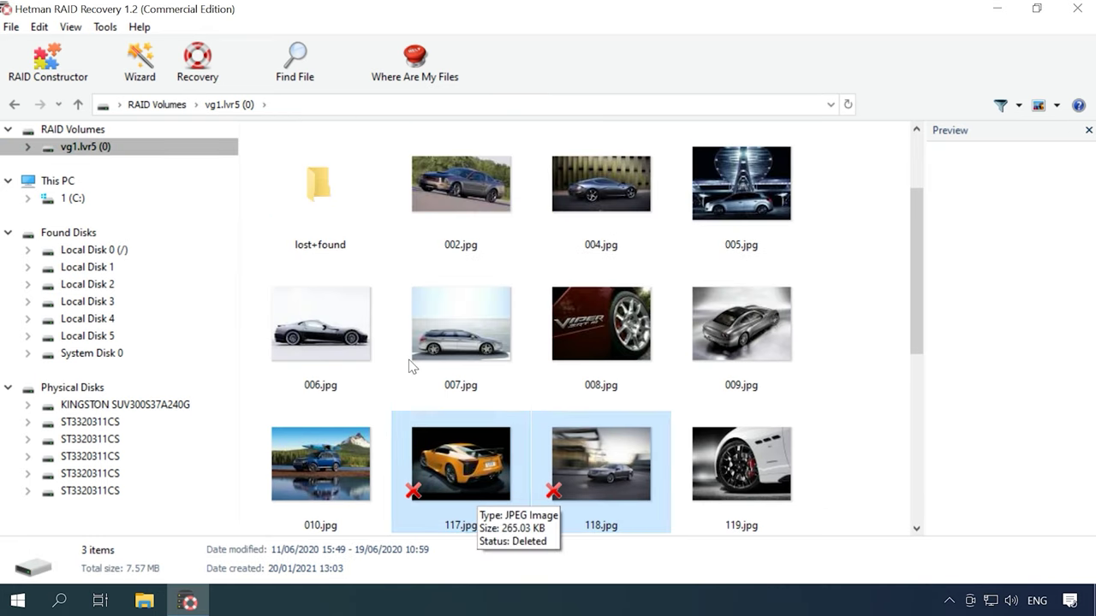
{"action": "left_click", "coordinate": [192, 86]}
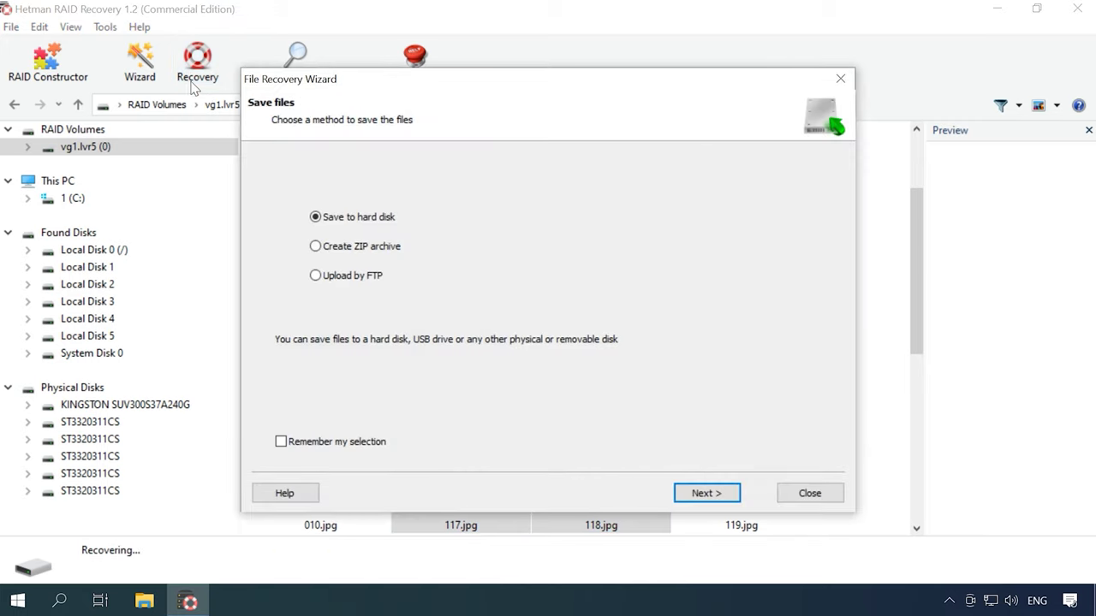
{"action": "left_click", "coordinate": [702, 494]}
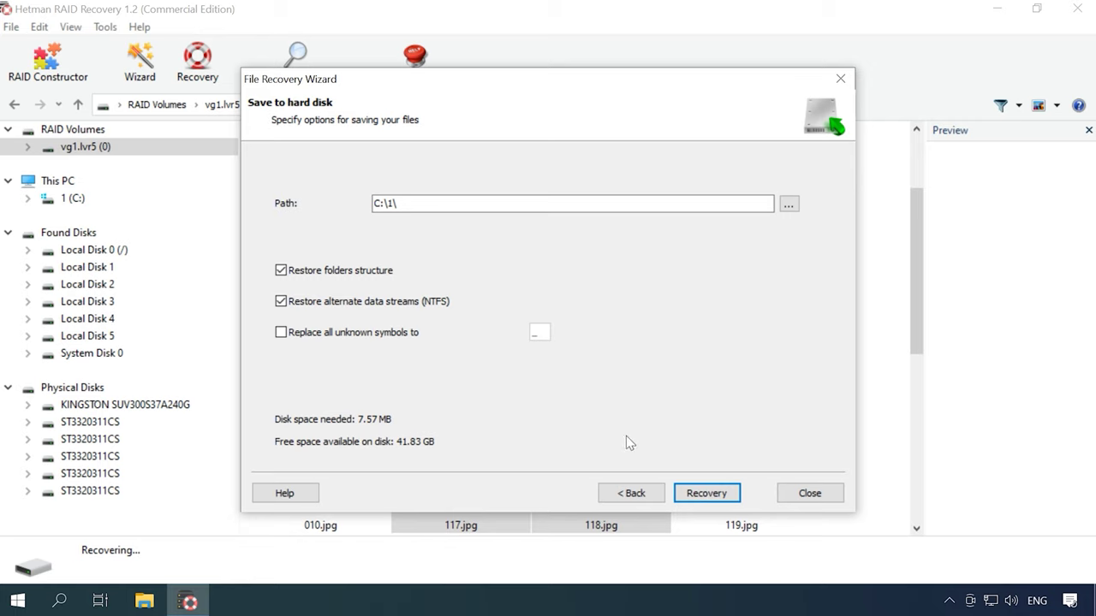
{"action": "left_click", "coordinate": [703, 495]}
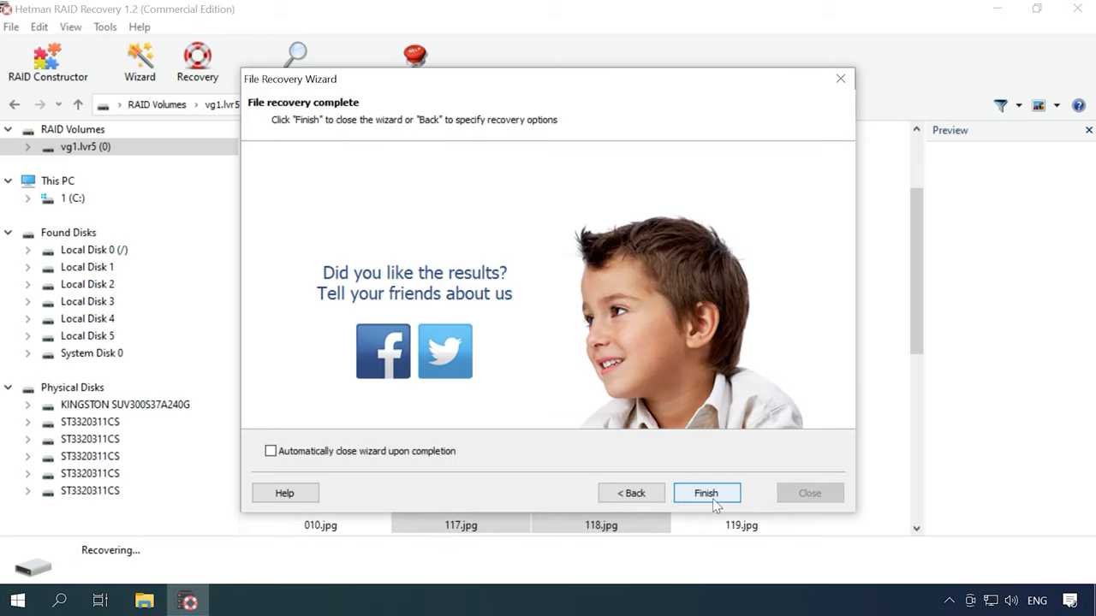
{"action": "left_click", "coordinate": [707, 496]}
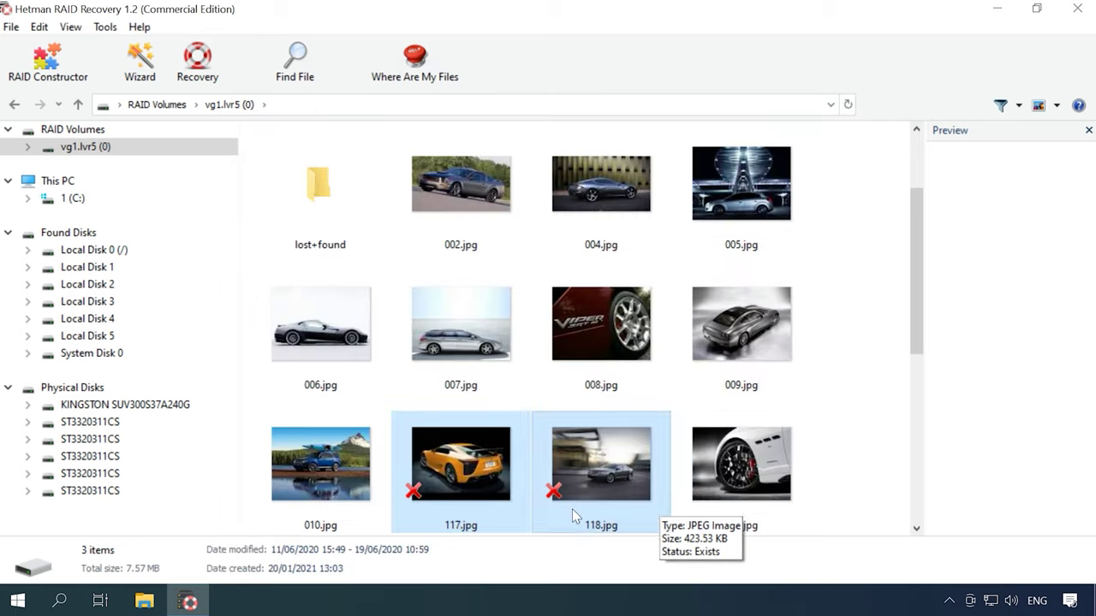
In File Explorer, open the folder C:\1 and check the recovered images and video
{"action": "left_click", "coordinate": [145, 603]}
{"action": "double_click", "coordinate": [233, 241]}
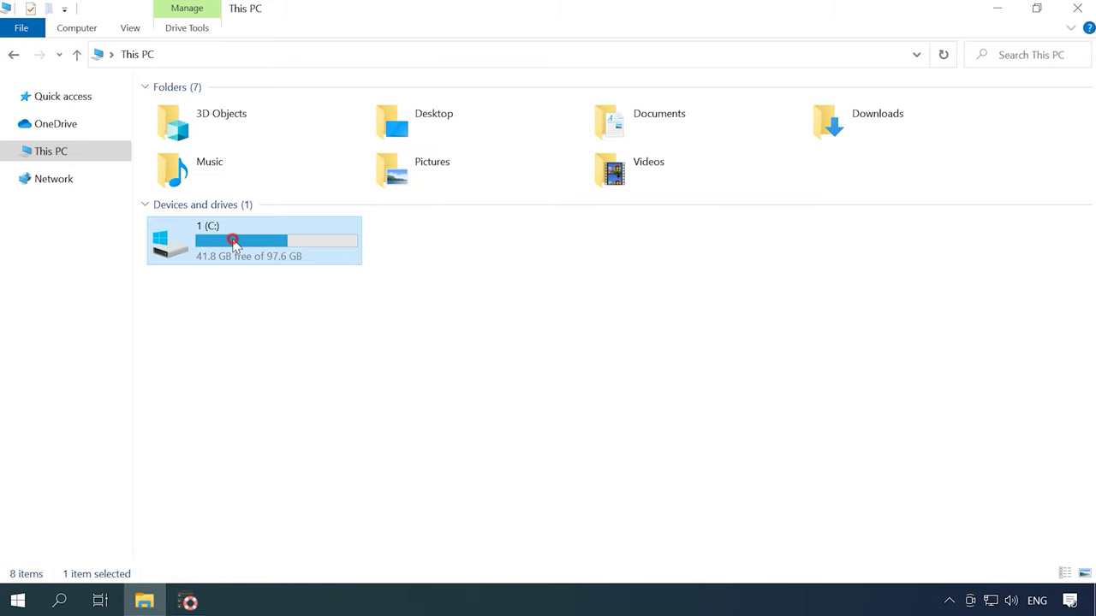
{"action": "left_click", "coordinate": [181, 113]}
{"action": "double_click", "coordinate": [181, 112]}
{"action": "left_click", "coordinate": [196, 146]}
{"action": "left_click", "coordinate": [289, 152]}
{"action": "left_click", "coordinate": [386, 152]}
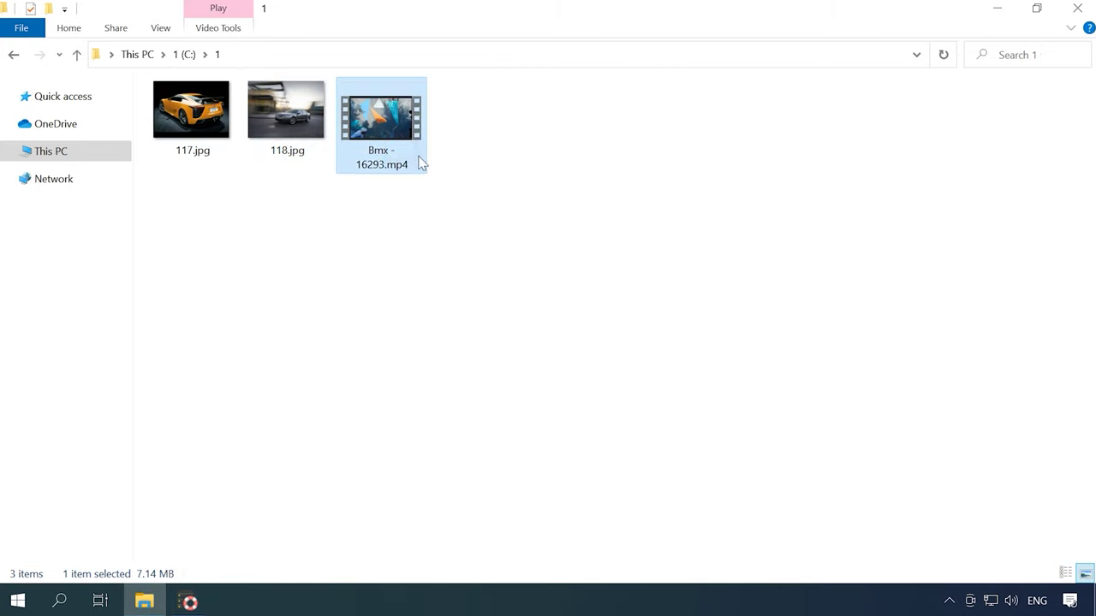
In Hetman RAID Recovery, examine the general and RAID properties of the damaged vg1.lvr5 volume
{"action": "left_click", "coordinate": [398, 203]}
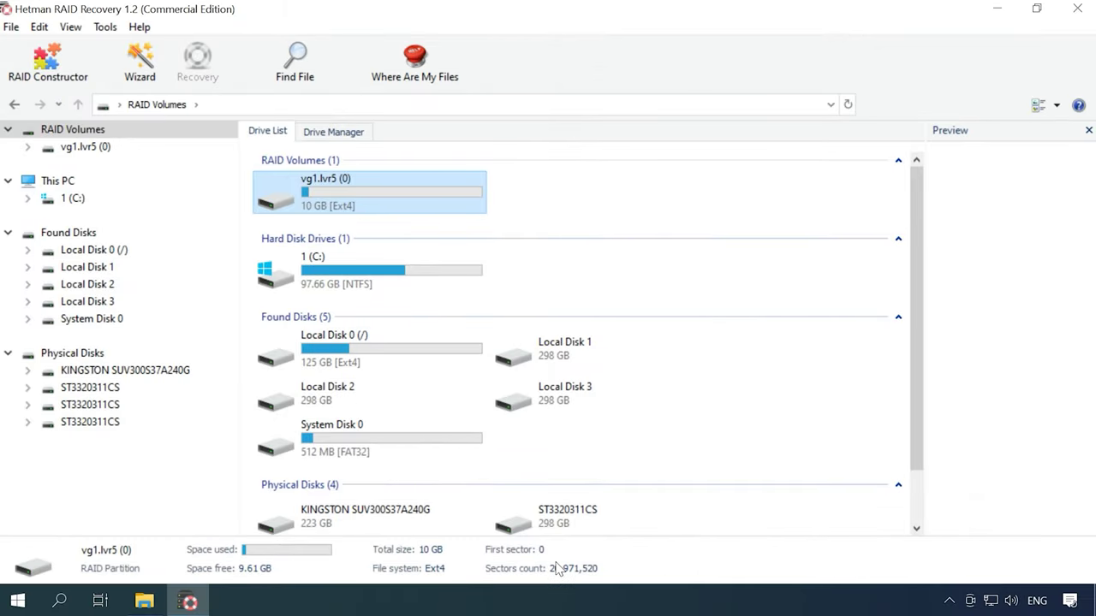
{"action": "right_click", "coordinate": [406, 217]}
{"action": "left_click", "coordinate": [453, 360]}
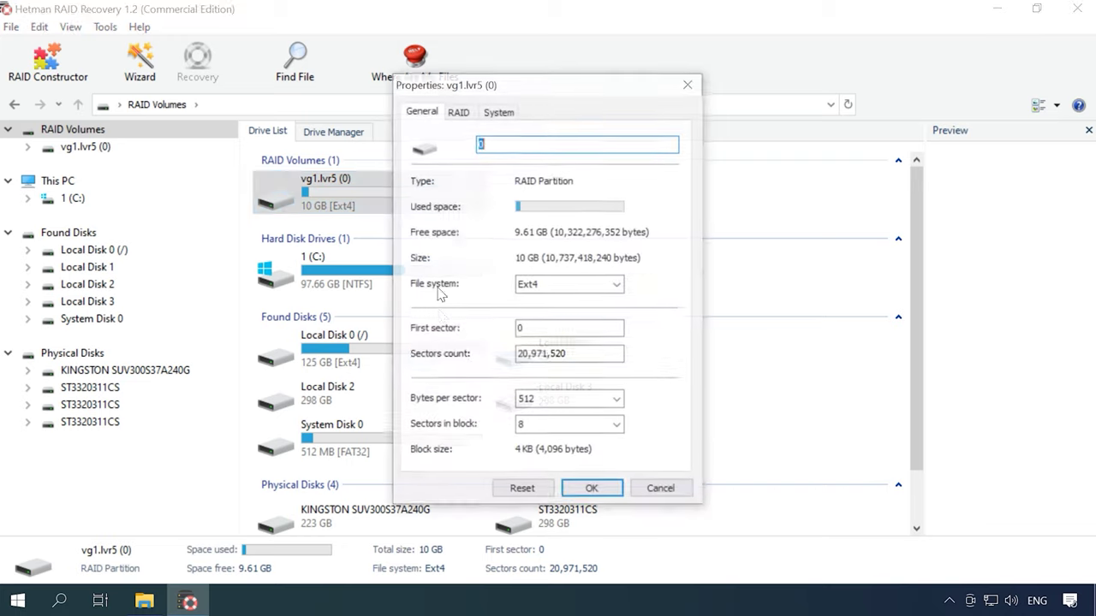
{"action": "left_click", "coordinate": [459, 112]}
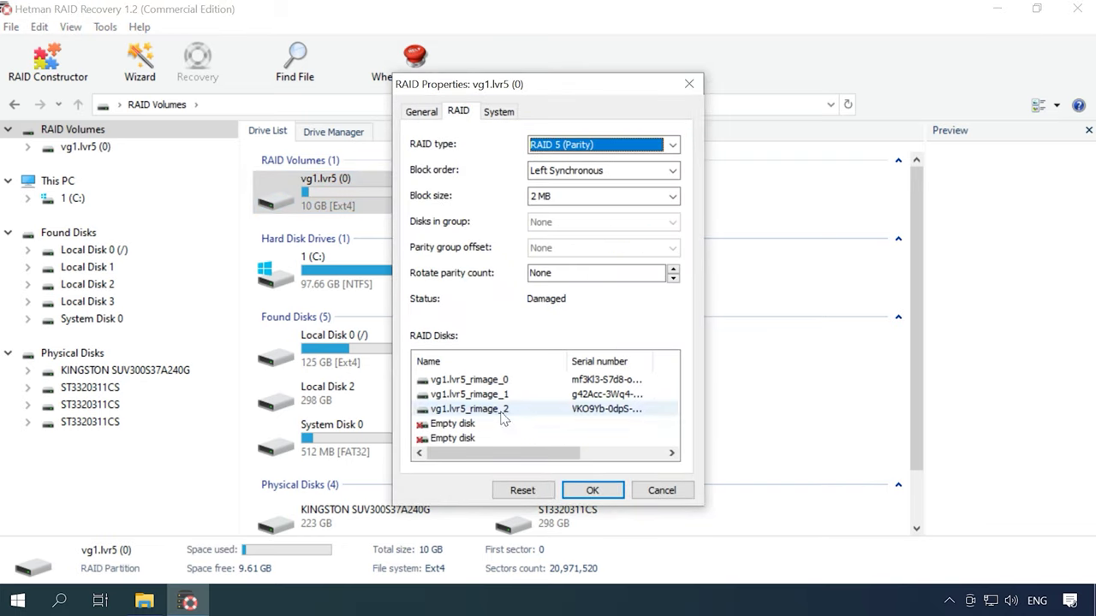
{"action": "left_click", "coordinate": [592, 490]}
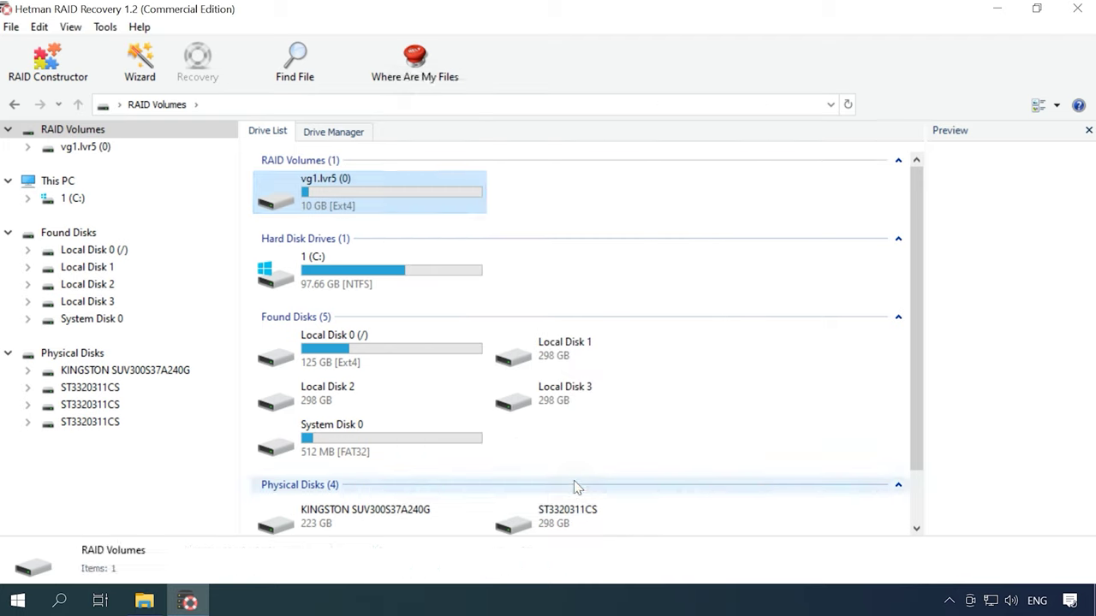
Run a fast scan of the damaged vg1.lvr5 volume and look through the found files
{"action": "right_click", "coordinate": [366, 182]}
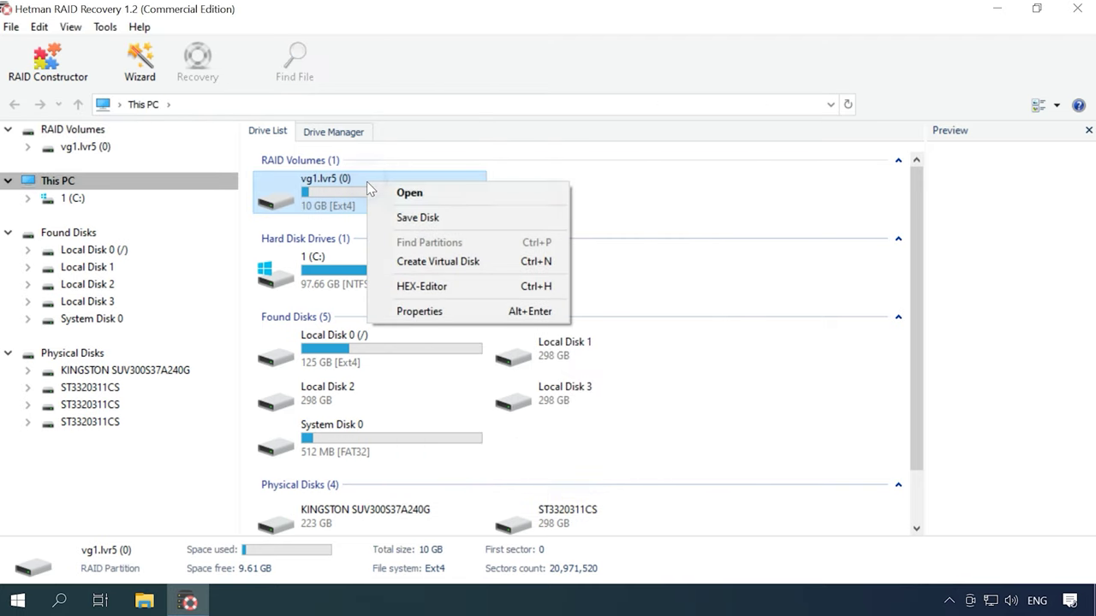
{"action": "left_click", "coordinate": [409, 193]}
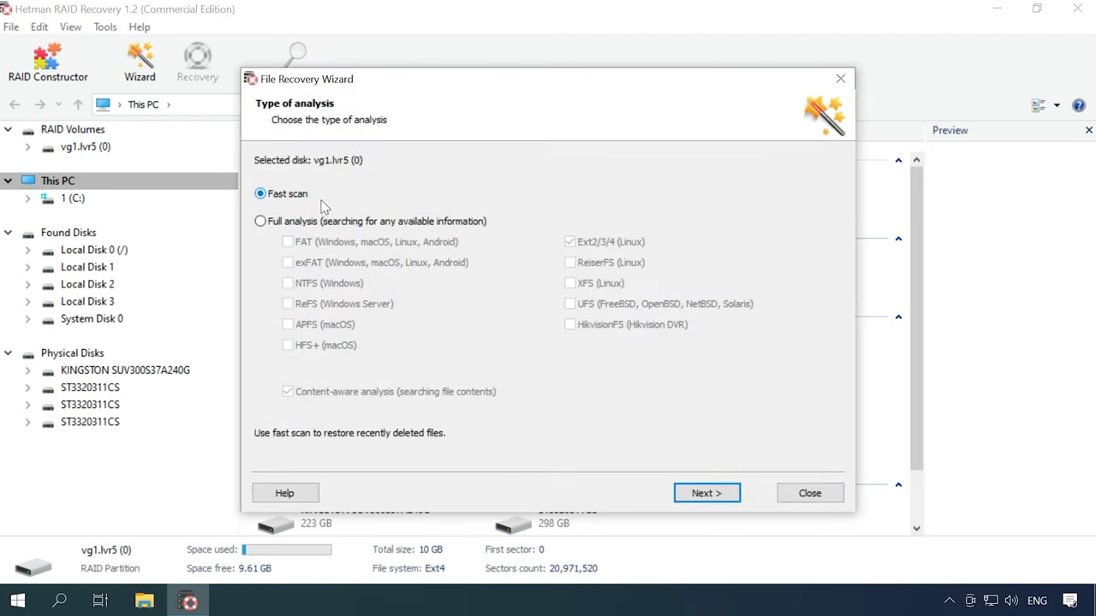
{"action": "left_click", "coordinate": [704, 494]}
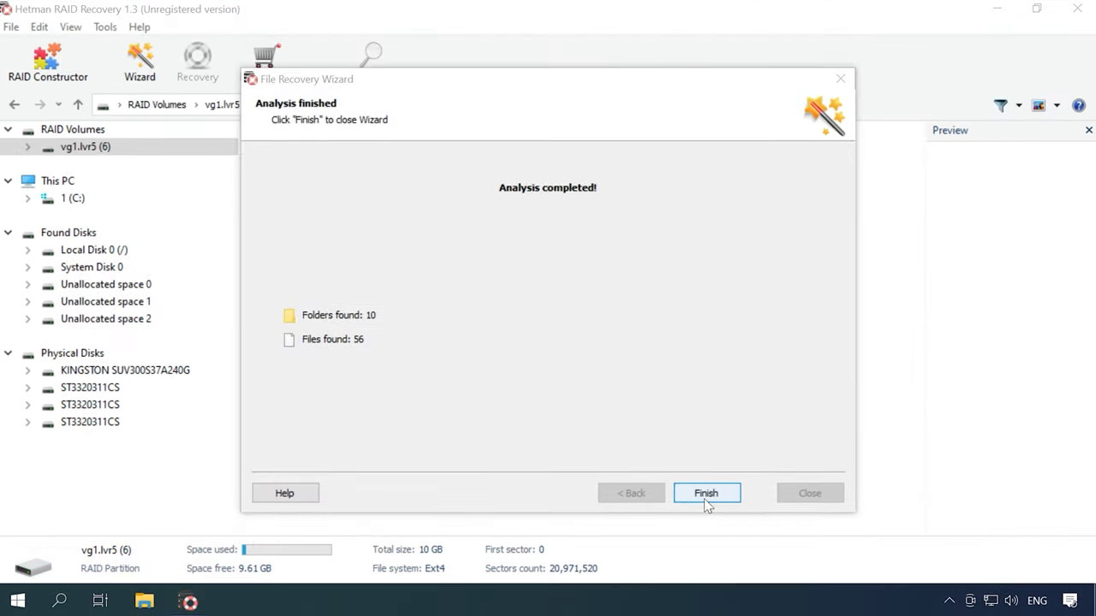
{"action": "left_click", "coordinate": [706, 494]}
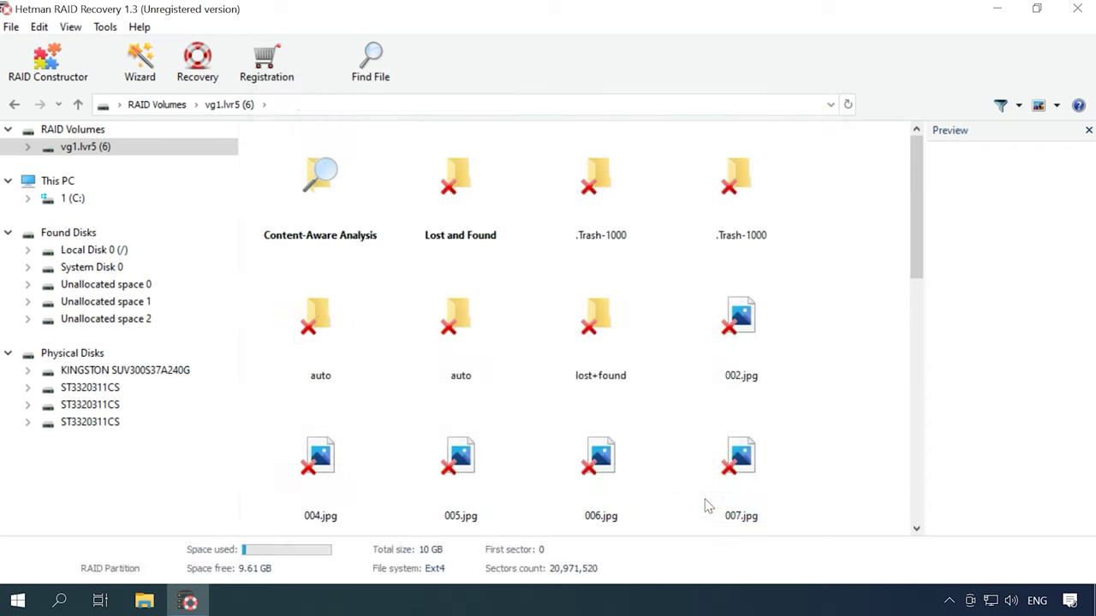
{"action": "left_click_drag", "start_coordinate": [915, 225], "coordinate": [915, 261]}
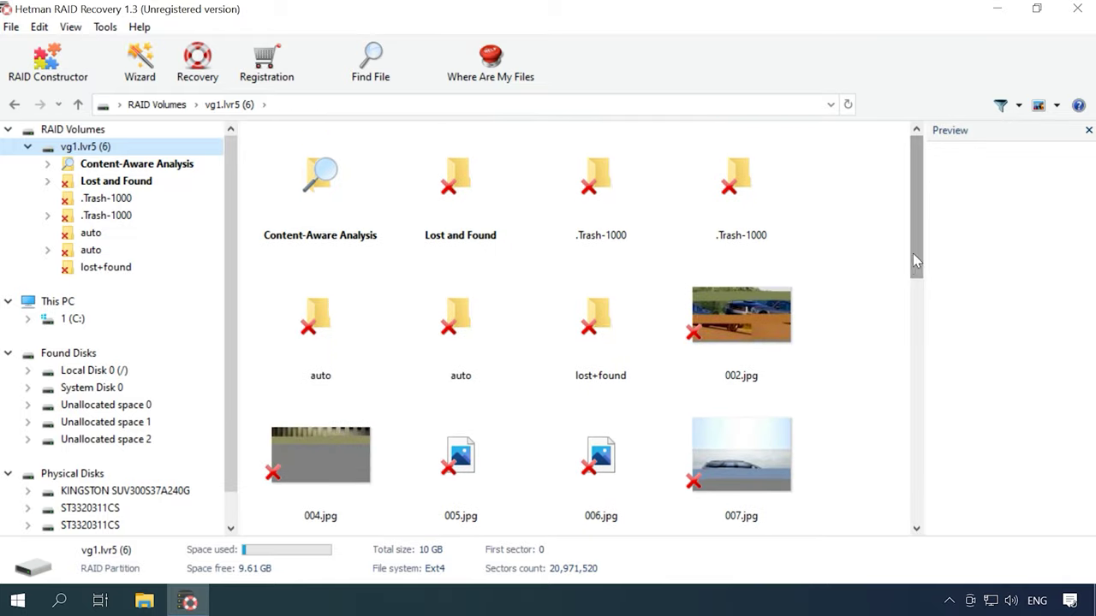
Analyse the vg1.lvr5 volume again using full analysis for Ext2/3/4 with content-aware analysis
{"action": "right_click", "coordinate": [94, 152]}
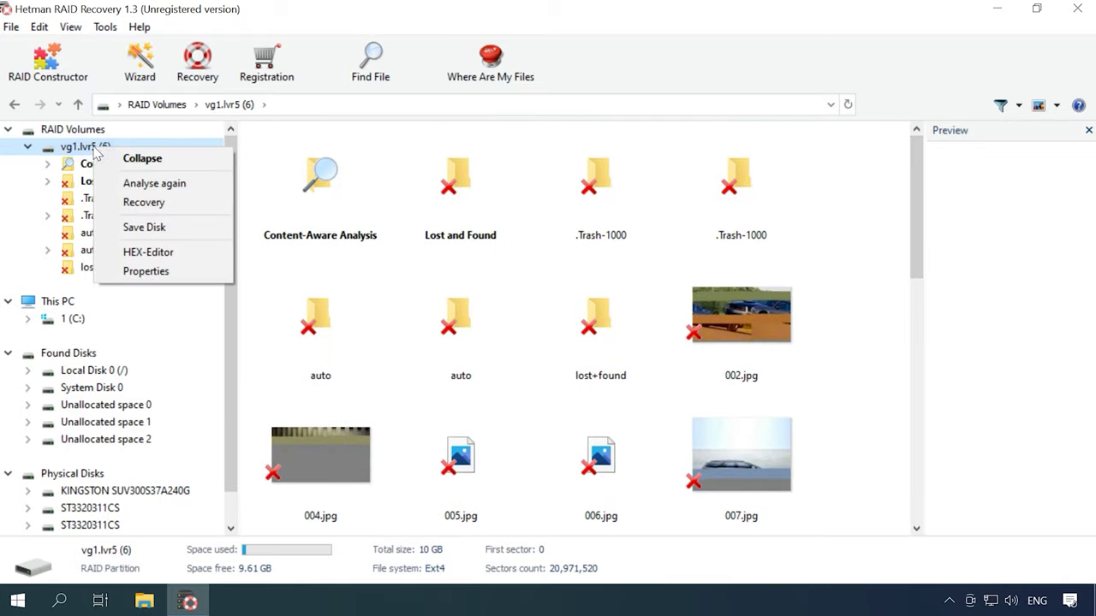
{"action": "left_click", "coordinate": [159, 188]}
{"action": "left_click", "coordinate": [274, 223]}
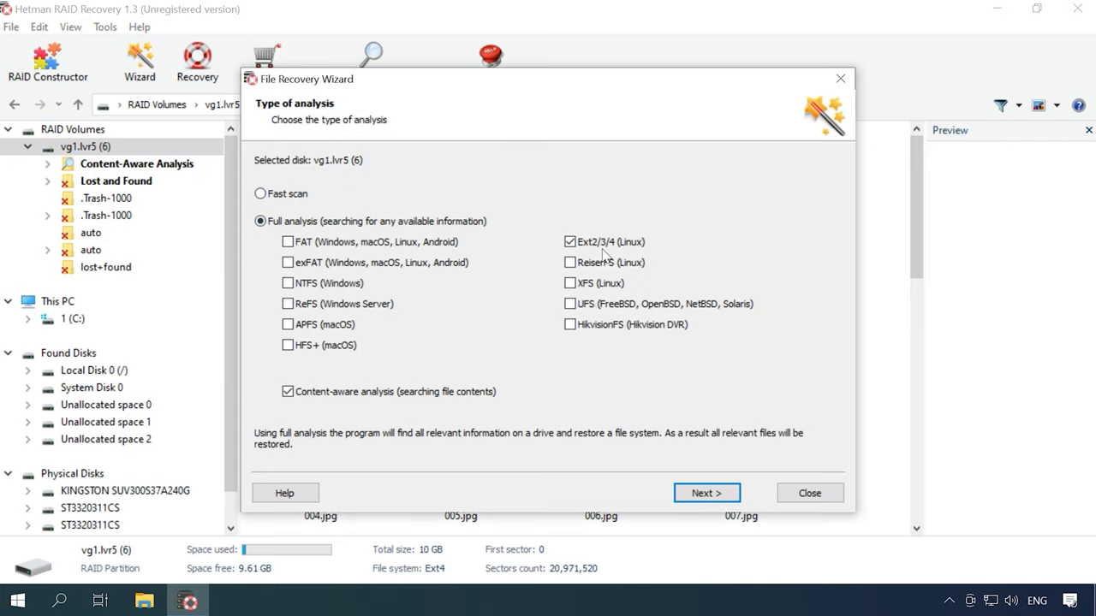
{"action": "left_click", "coordinate": [707, 494]}
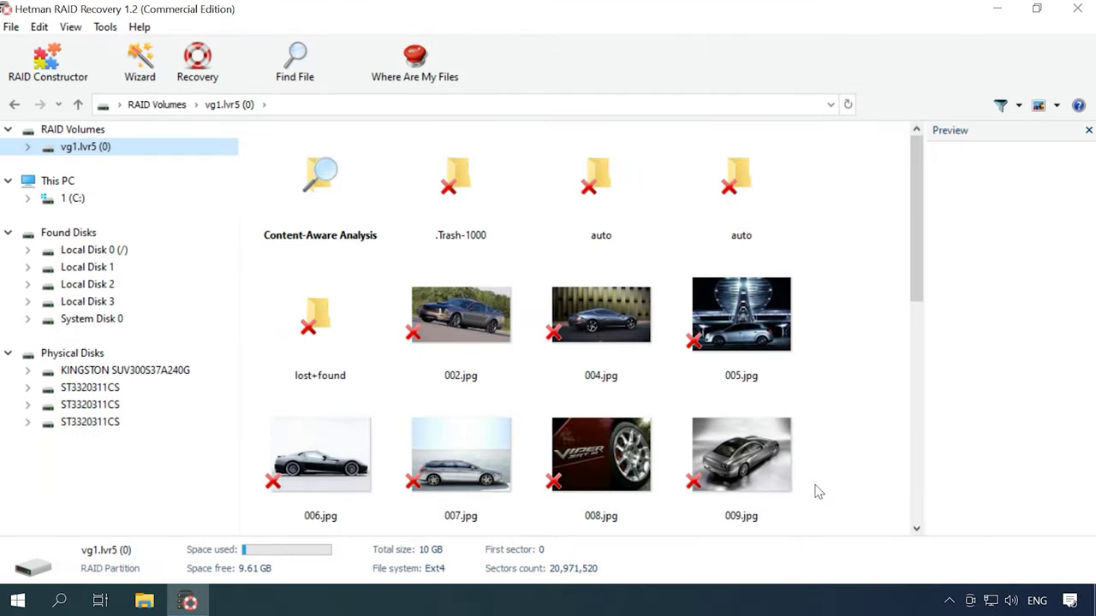
Select the found folders and images on vg1.lvr5 and recover them to the hard disk folder C:\1\
{"action": "scroll", "coordinate": [758, 331], "scroll_direction": "down", "scroll_amount": 2}
{"action": "scroll", "coordinate": [759, 334], "scroll_direction": "up", "scroll_amount": 2}
{"action": "left_click_drag", "start_coordinate": [847, 307], "coordinate": [201, 78]}
{"action": "left_click", "coordinate": [198, 77]}
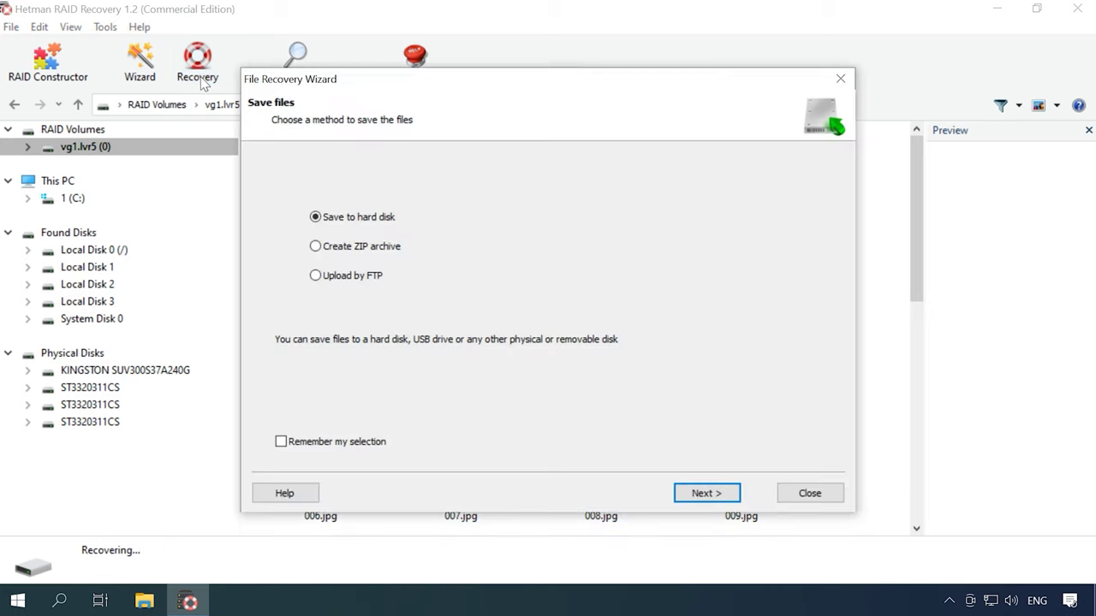
{"action": "left_click", "coordinate": [708, 495]}
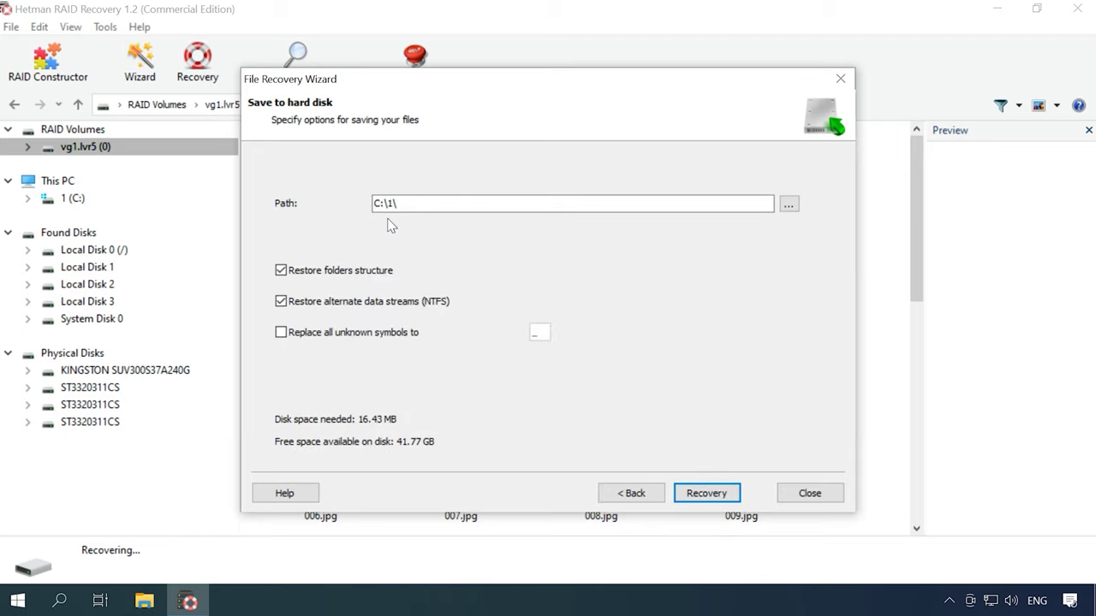
{"action": "left_click", "coordinate": [708, 500]}
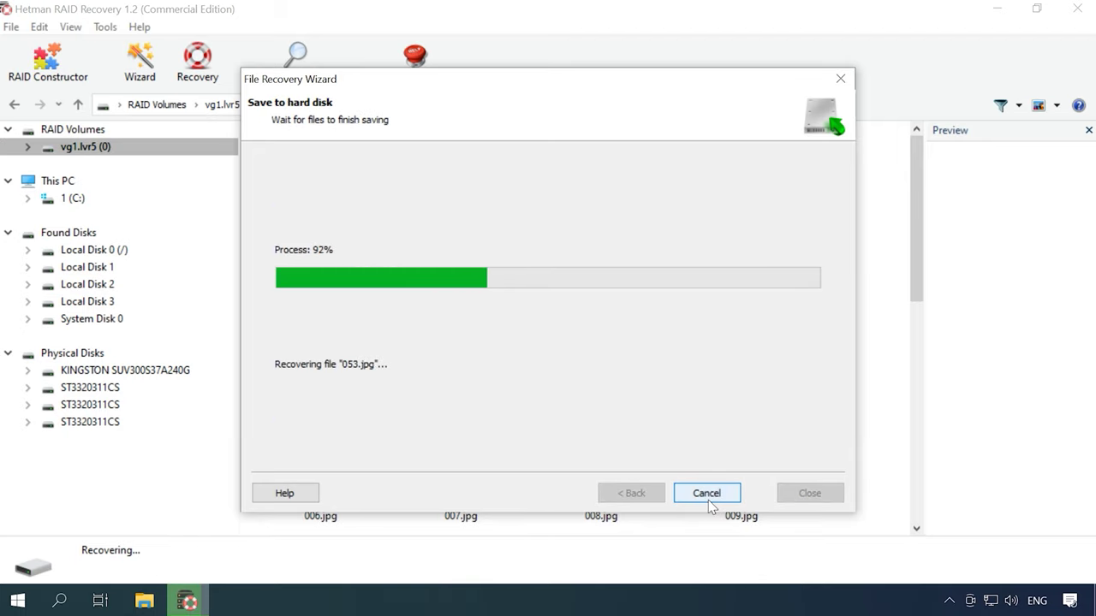
{"action": "left_click", "coordinate": [704, 496]}
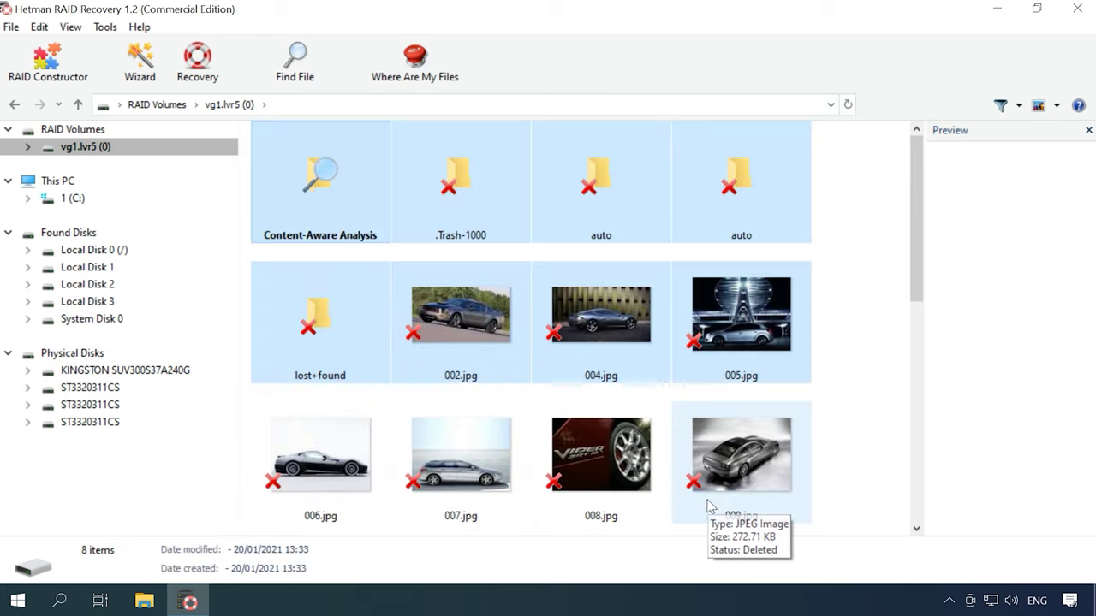
In File Explorer, open the folder C:\1 and check the recovered car images
{"action": "left_click", "coordinate": [146, 604]}
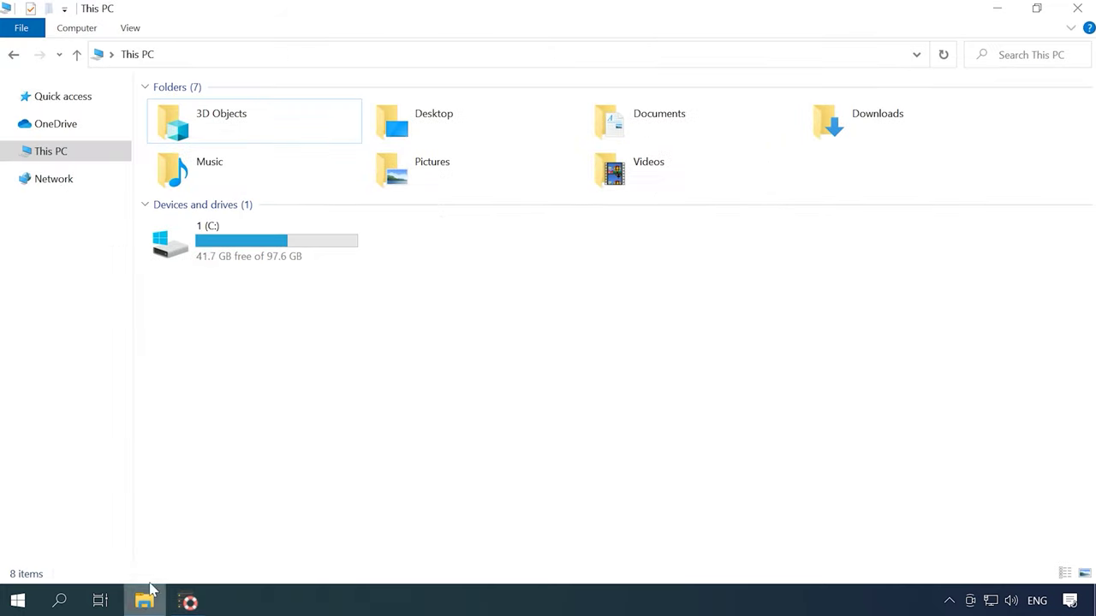
{"action": "double_click", "coordinate": [214, 248]}
{"action": "double_click", "coordinate": [184, 111]}
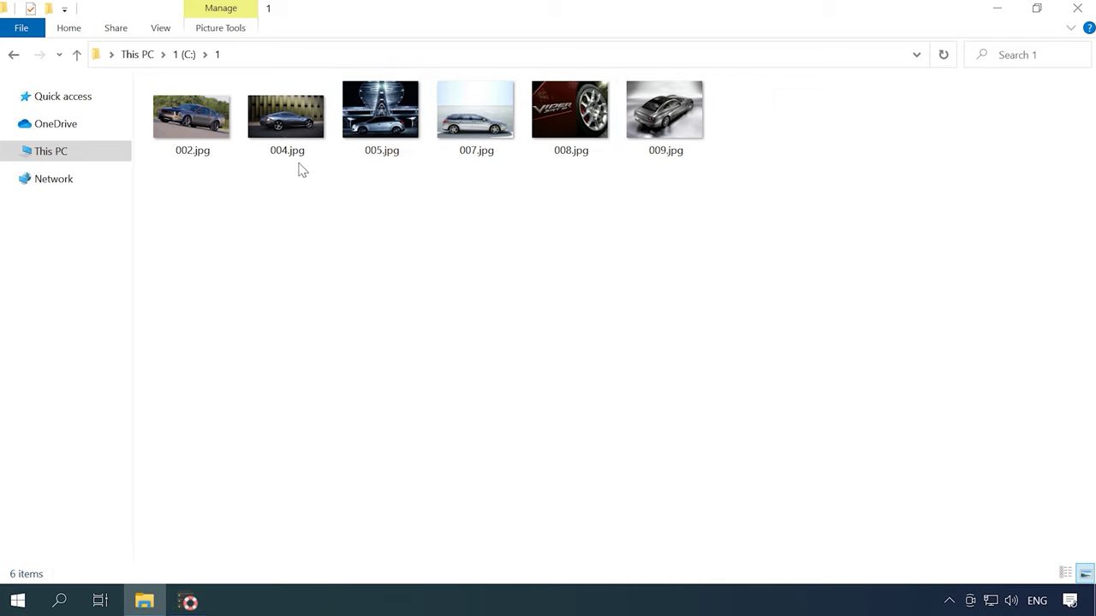
Return to Hetman RAID Recovery and start the RAID Constructor in manual mode
{"action": "left_click", "coordinate": [190, 603]}
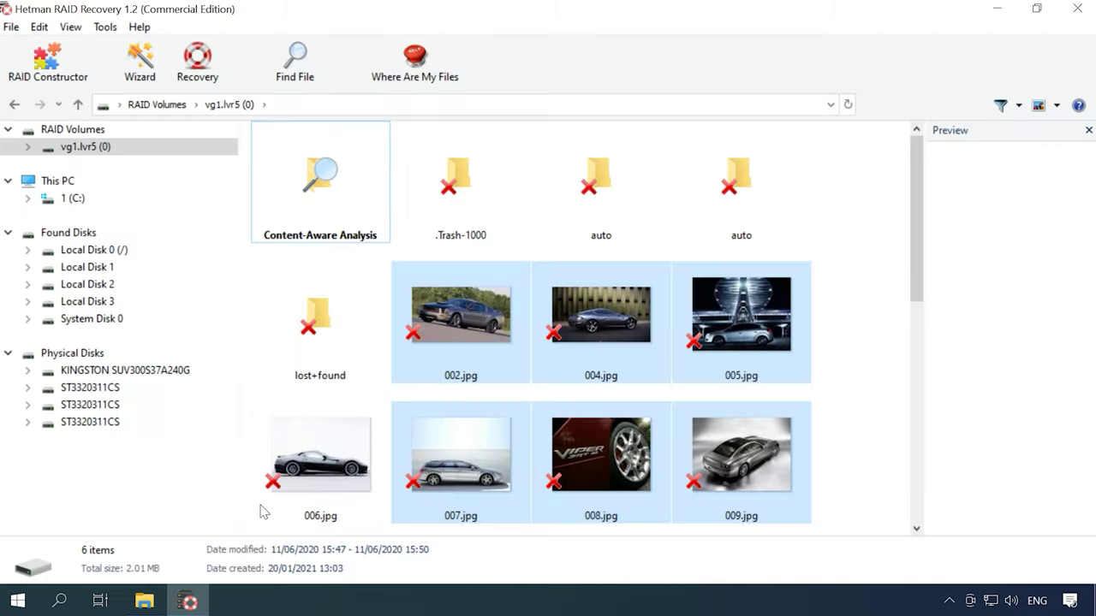
{"action": "left_click", "coordinate": [93, 182]}
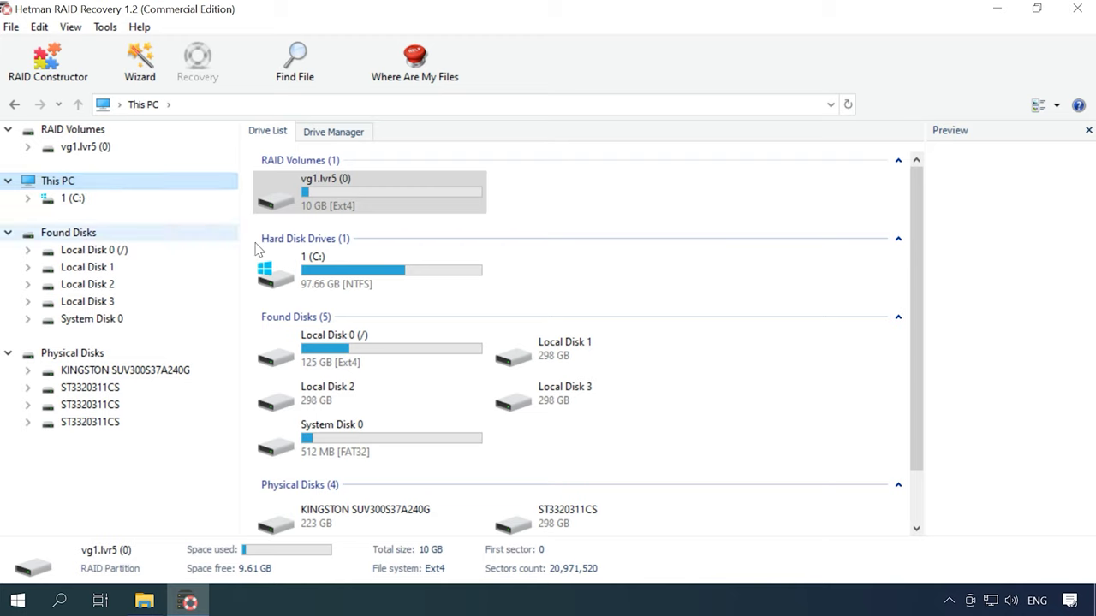
{"action": "left_click", "coordinate": [37, 85]}
{"action": "left_click", "coordinate": [776, 577]}
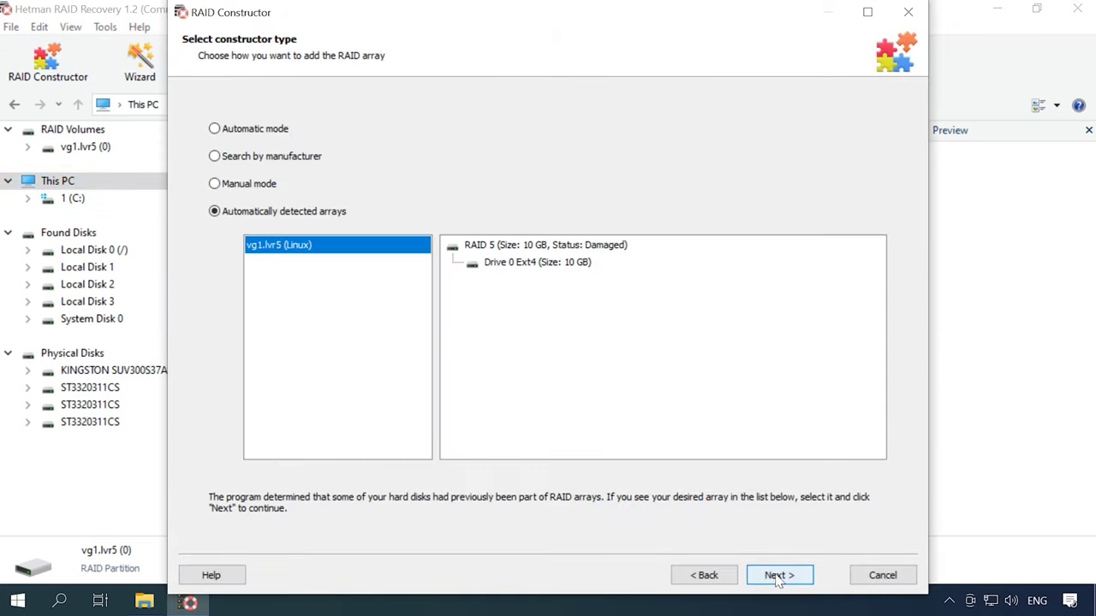
{"action": "left_click", "coordinate": [216, 184]}
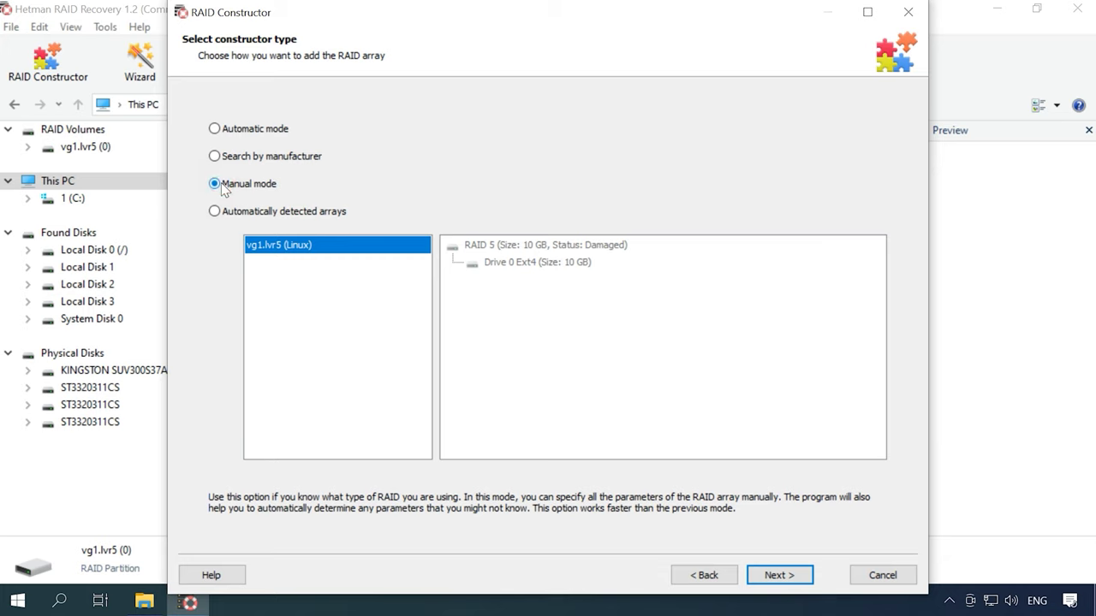
{"action": "left_click", "coordinate": [784, 569]}
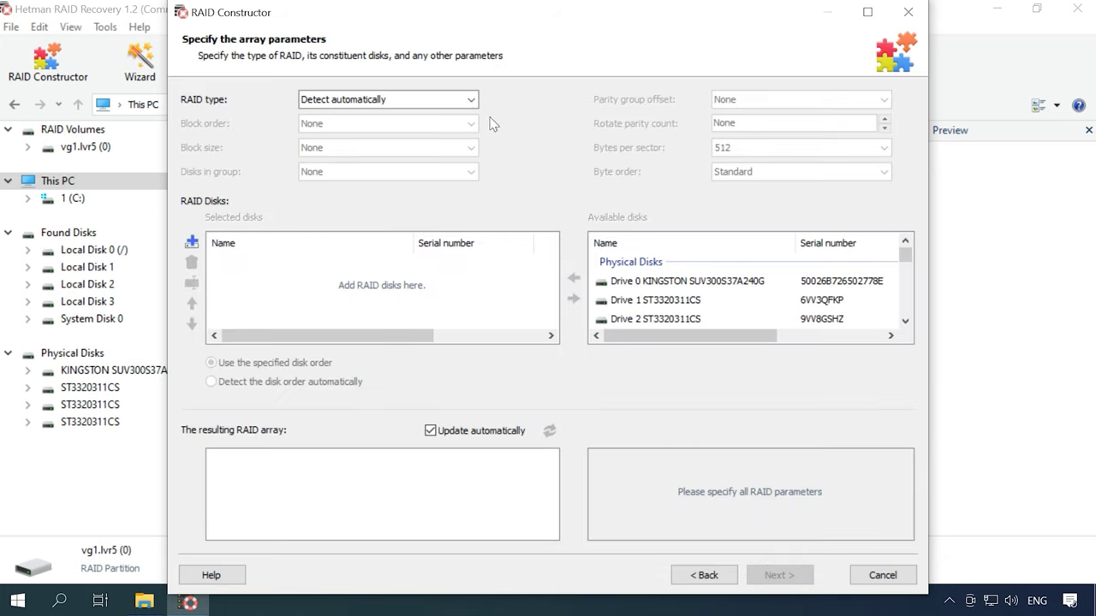
Define the array as RAID 5 (Parity) with Left Synchronous block order, a 2 MB block size and 512 bytes per sector
{"action": "left_click", "coordinate": [470, 99]}
{"action": "left_click", "coordinate": [355, 171]}
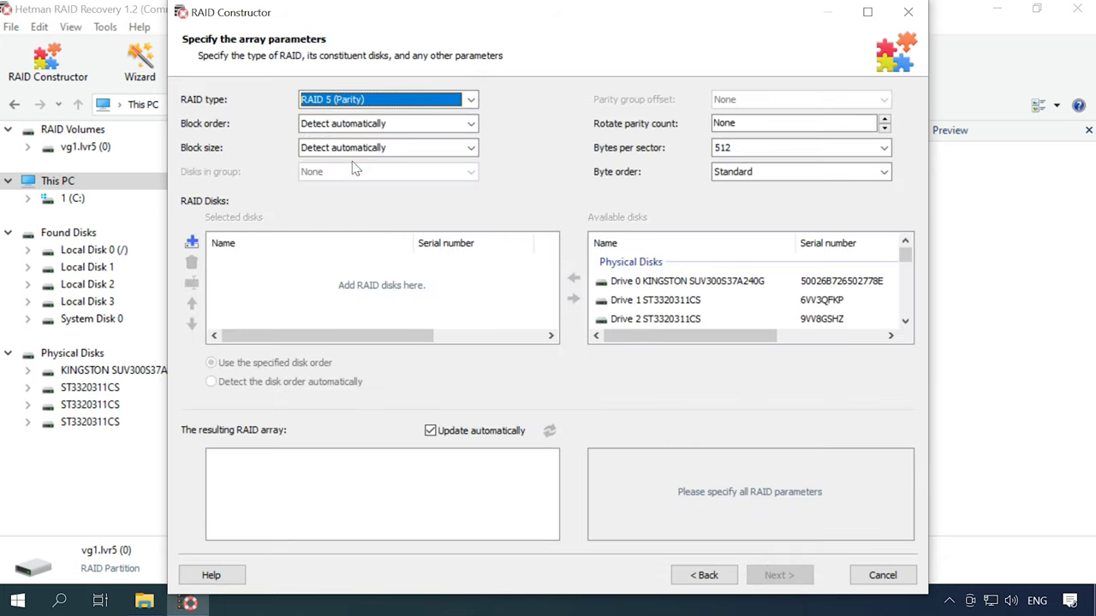
{"action": "left_click", "coordinate": [391, 123]}
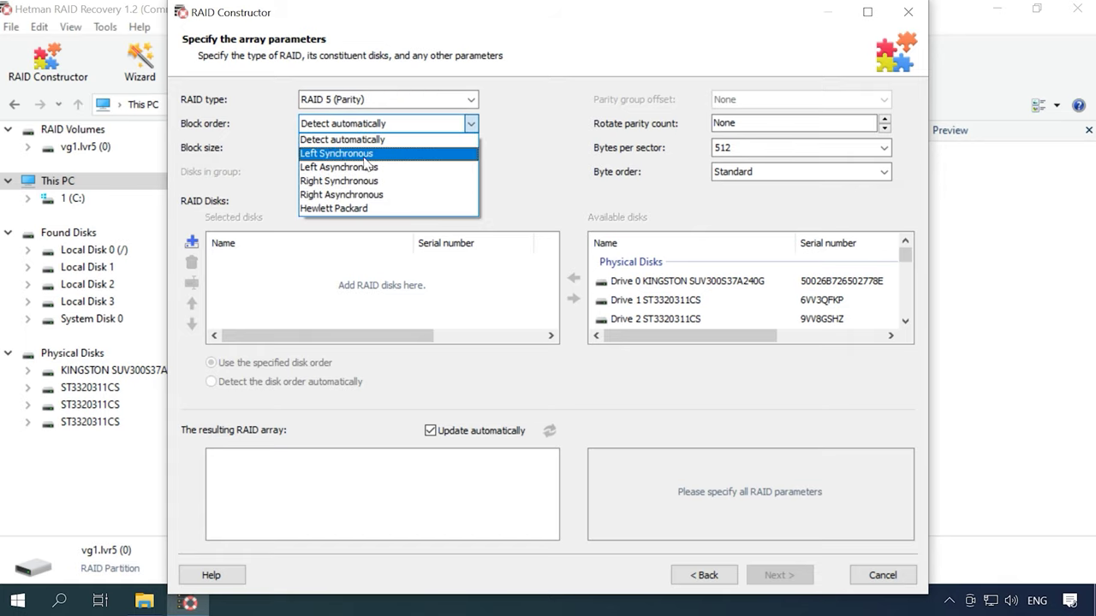
{"action": "left_click", "coordinate": [365, 158]}
{"action": "left_click", "coordinate": [366, 149]}
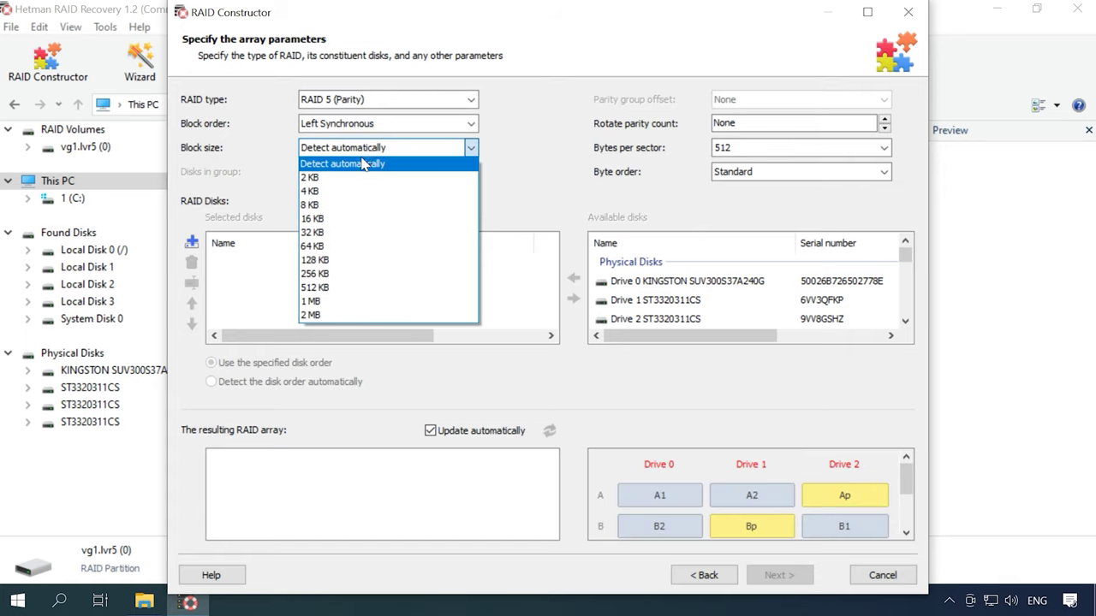
{"action": "left_click", "coordinate": [319, 315]}
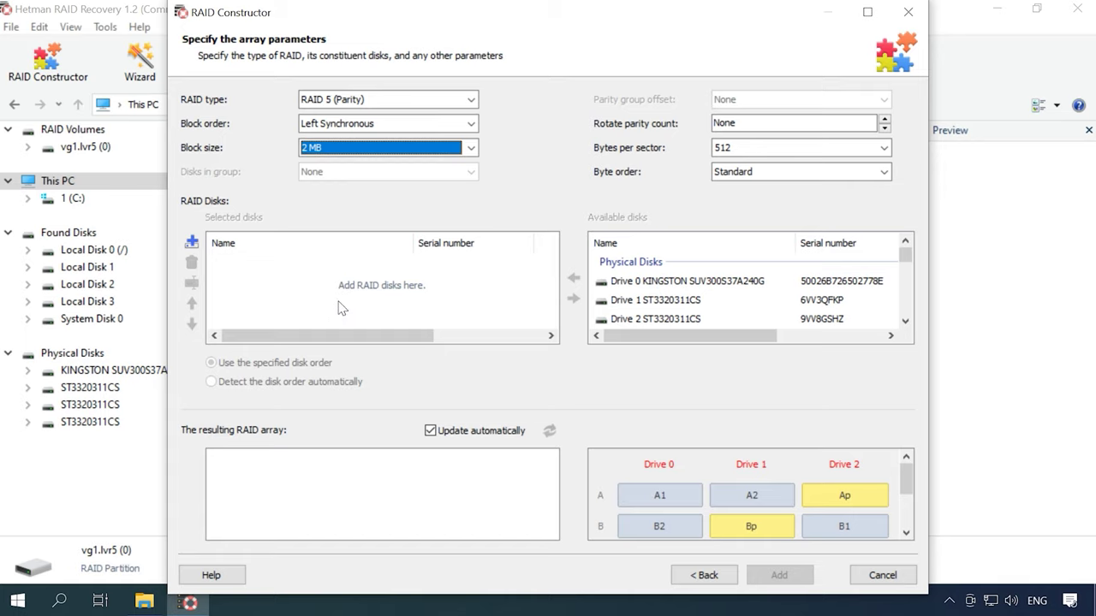
{"action": "left_click", "coordinate": [779, 149]}
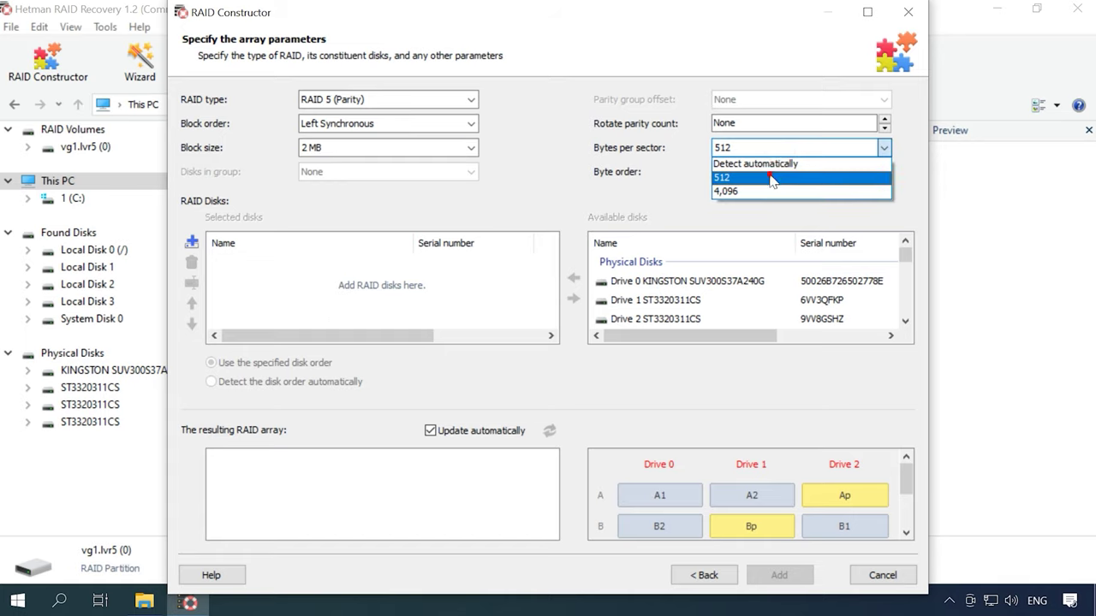
{"action": "left_click", "coordinate": [772, 178]}
Add the available disks vg1.lvr5_rimage_0, vg1.lvr5_rimage_1 and vg1.lvr5_rimage_2 to the array's selected disks in that order
{"action": "scroll", "coordinate": [696, 296], "scroll_direction": "down", "scroll_amount": 3}
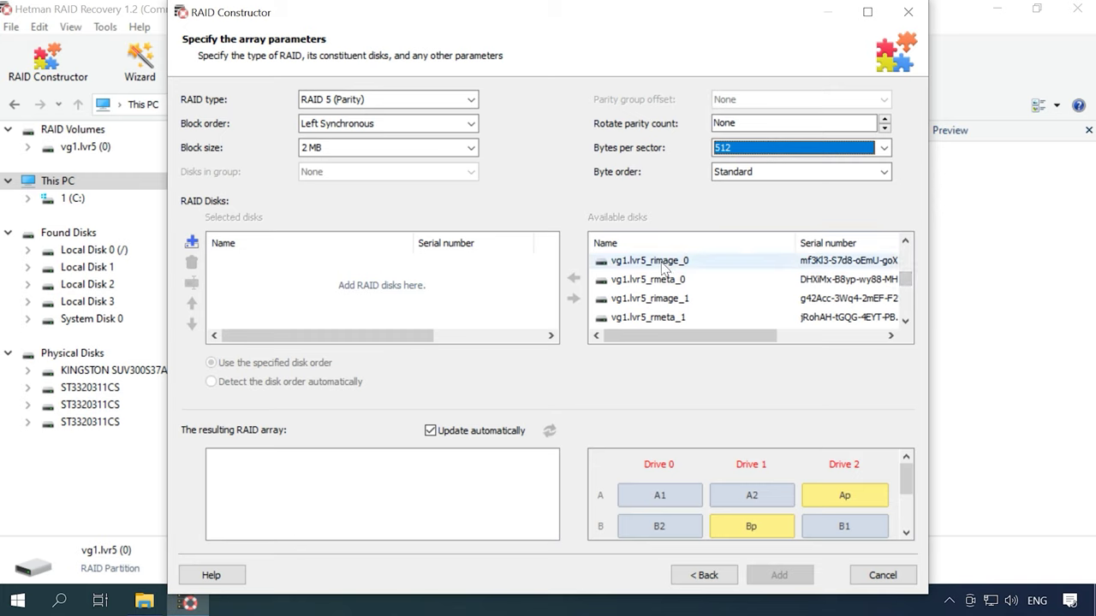
{"action": "left_click", "coordinate": [641, 266]}
{"action": "left_click", "coordinate": [574, 279]}
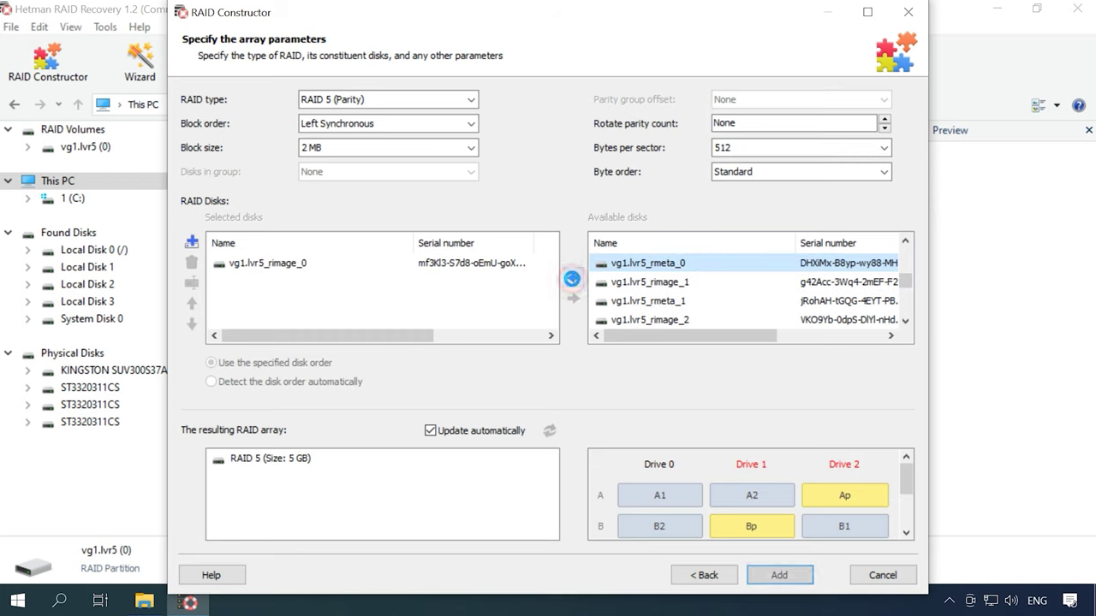
{"action": "left_click", "coordinate": [629, 285]}
{"action": "left_click", "coordinate": [575, 279]}
{"action": "left_click", "coordinate": [649, 305]}
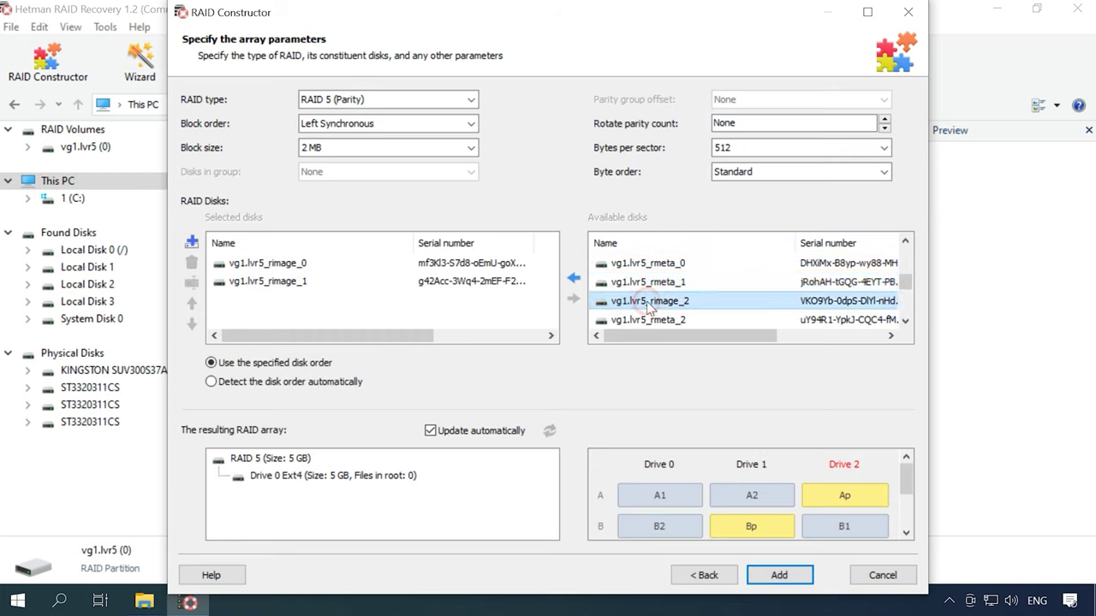
{"action": "left_click", "coordinate": [575, 278]}
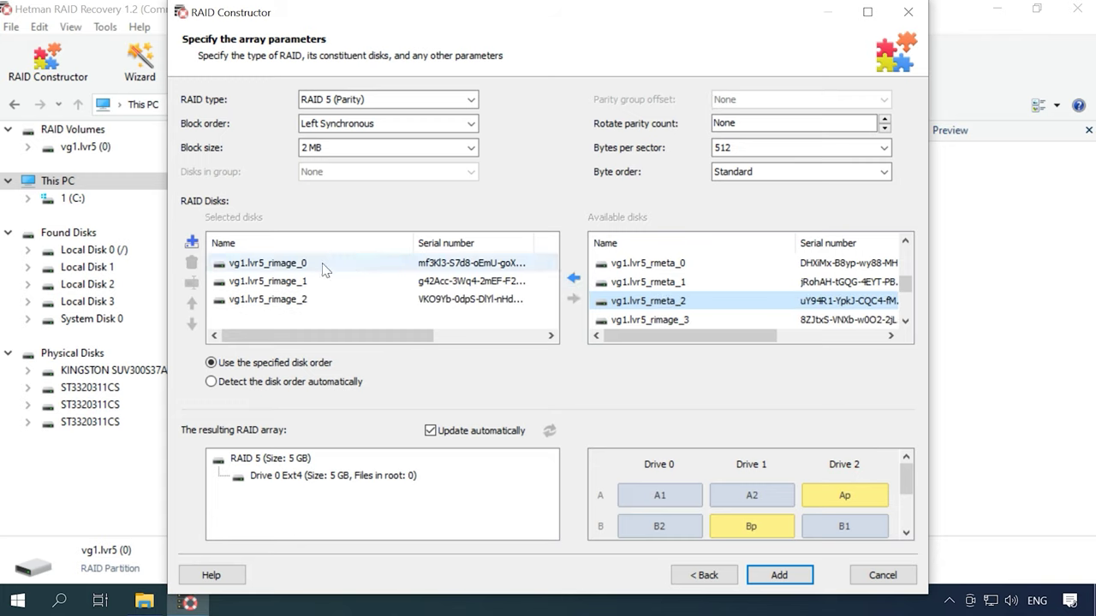
Add two empty disks in place of the missing ones and add the resulting RAID 5 array to the drive list
{"action": "left_click", "coordinate": [192, 243]}
{"action": "left_click", "coordinate": [192, 243]}
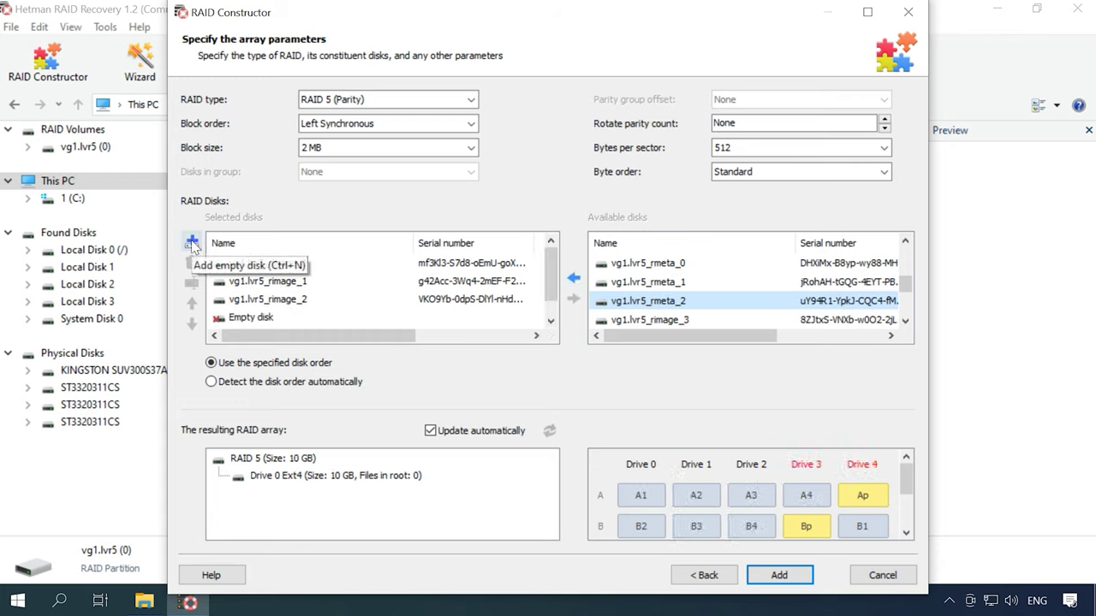
{"action": "left_click", "coordinate": [261, 459]}
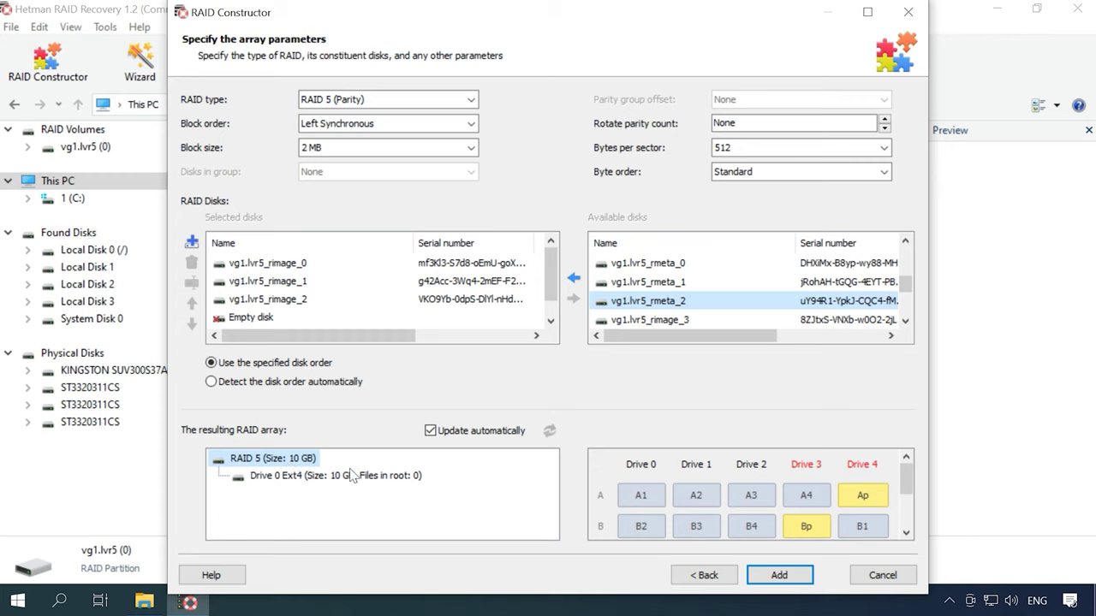
{"action": "left_click", "coordinate": [768, 573]}
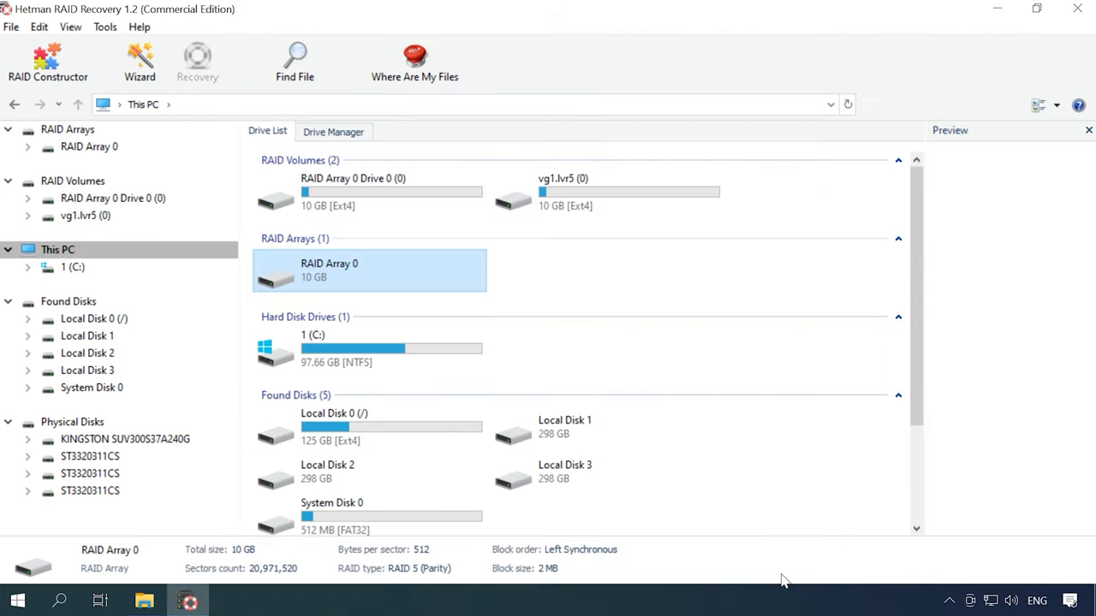
Open the RAID Array 0 Drive 0 volume and analyse it with a fast scan
{"action": "left_click", "coordinate": [360, 202]}
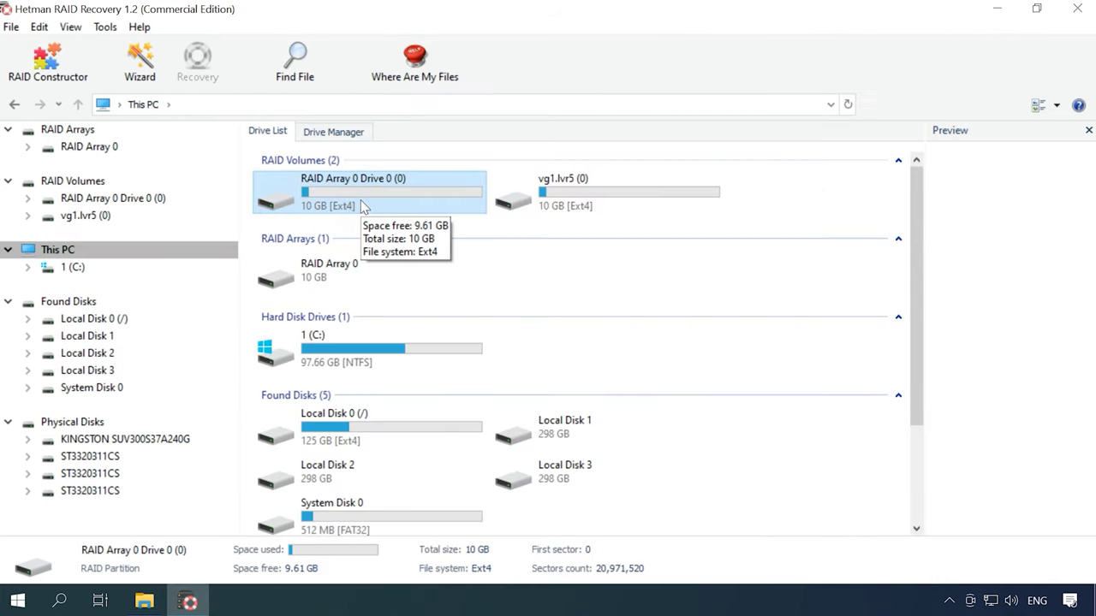
{"action": "right_click", "coordinate": [359, 202]}
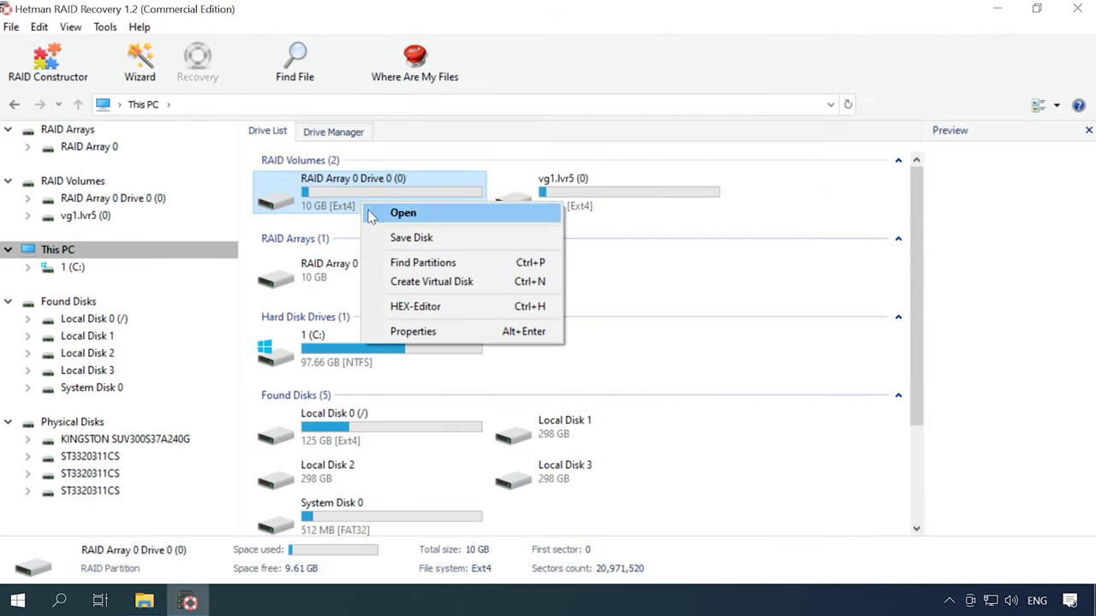
{"action": "left_click", "coordinate": [420, 216]}
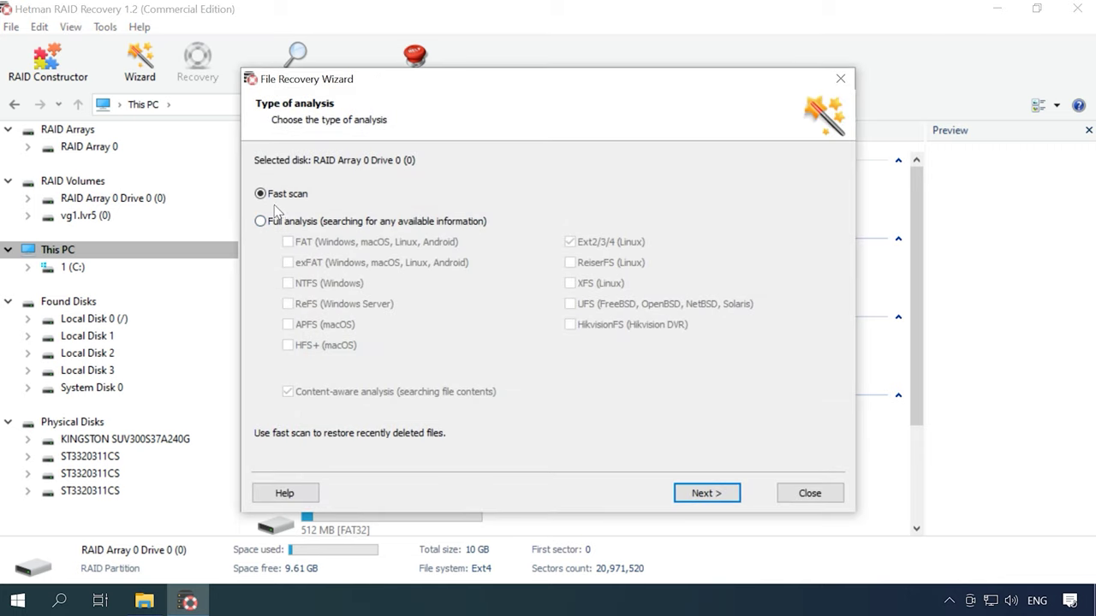
{"action": "left_click", "coordinate": [708, 495]}
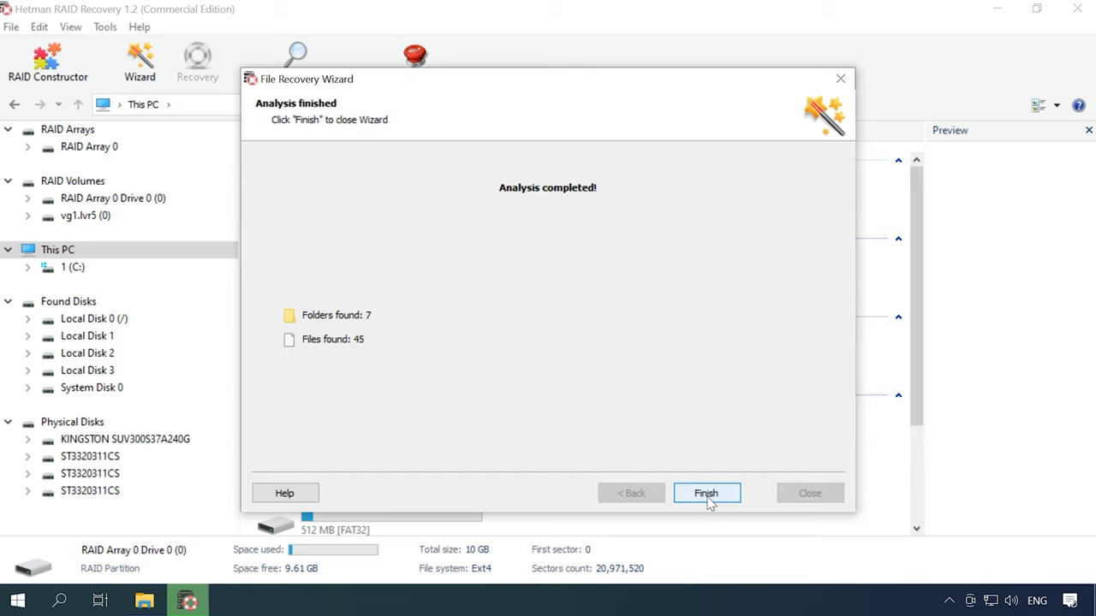
{"action": "left_click", "coordinate": [706, 494]}
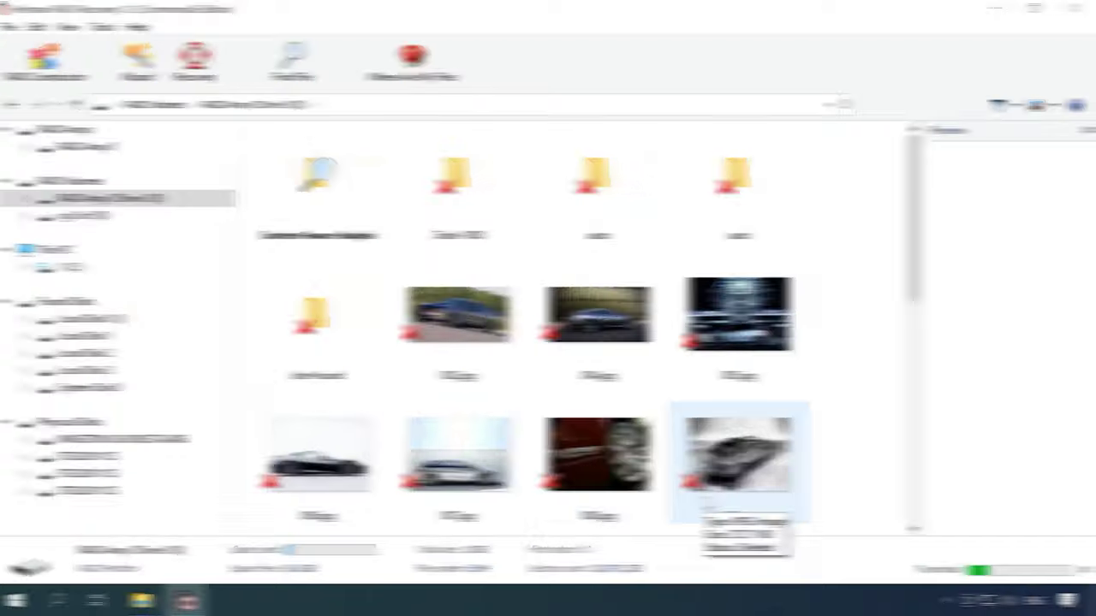